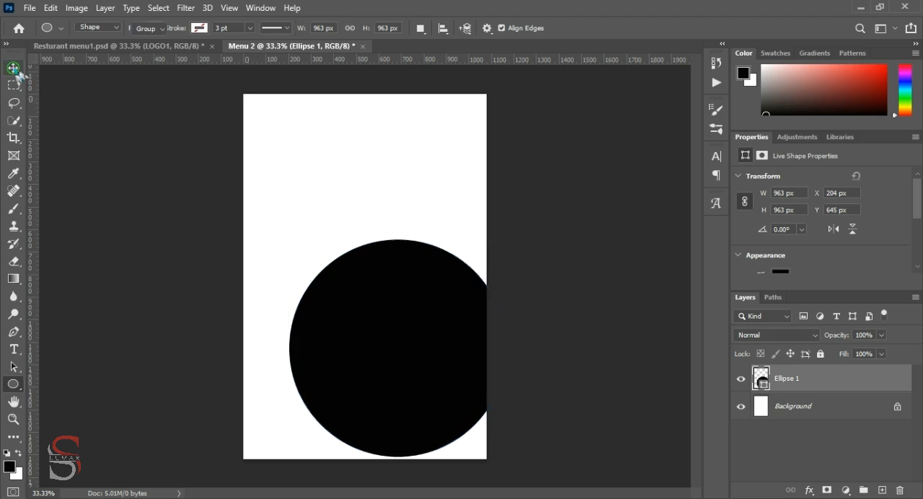
Enlarge the black circle proportionally to about 1518 px and centre it horizontally, with its arc crossing the page's upper part
key("ctrl+t")
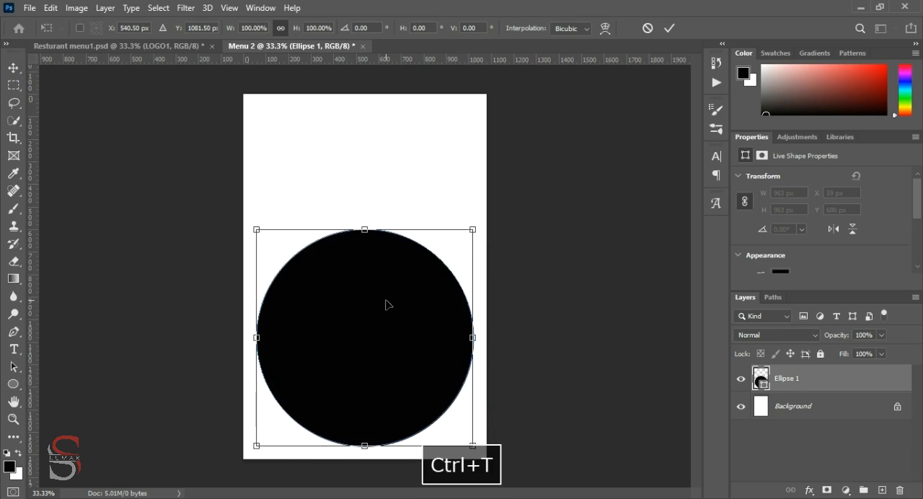
left_click_drag(474, 229, 556, 186)
key("Down")
key("Down")
key("Down")
key("Down")
key("Down")
key("Down")
key("Down")
key("Down")
key("Down")
key("Down")
key("Down")
key("Down")
key("Down")
key("Down")
key("Down")
left_click(671, 28)
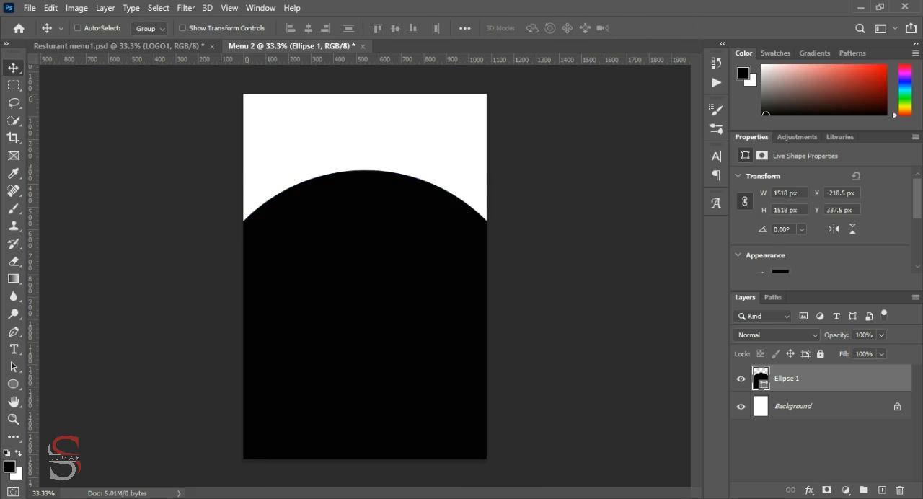
Sample the dark grey background colour from Resturant menu1.psd and apply it as the large circle's fill in Menu 2
left_click(133, 45)
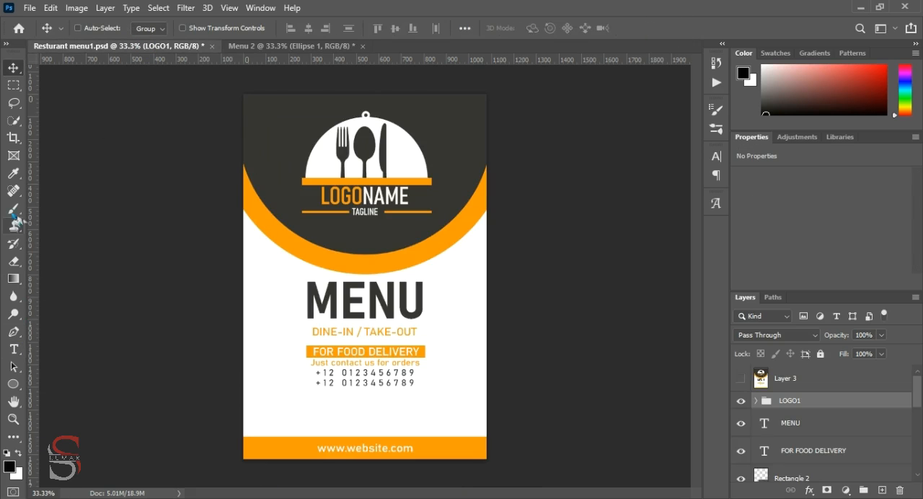
left_click(13, 173)
left_click(268, 127)
left_click(297, 46)
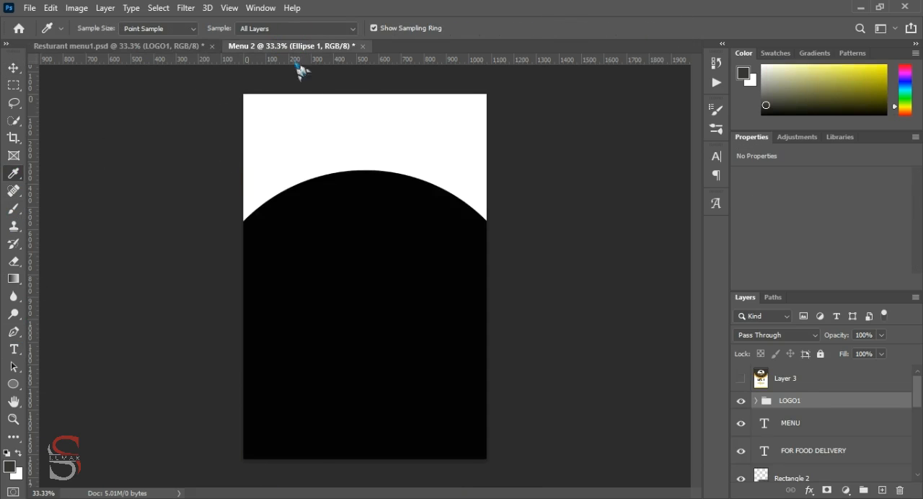
scroll(766, 265, "down", 1)
left_click(782, 264)
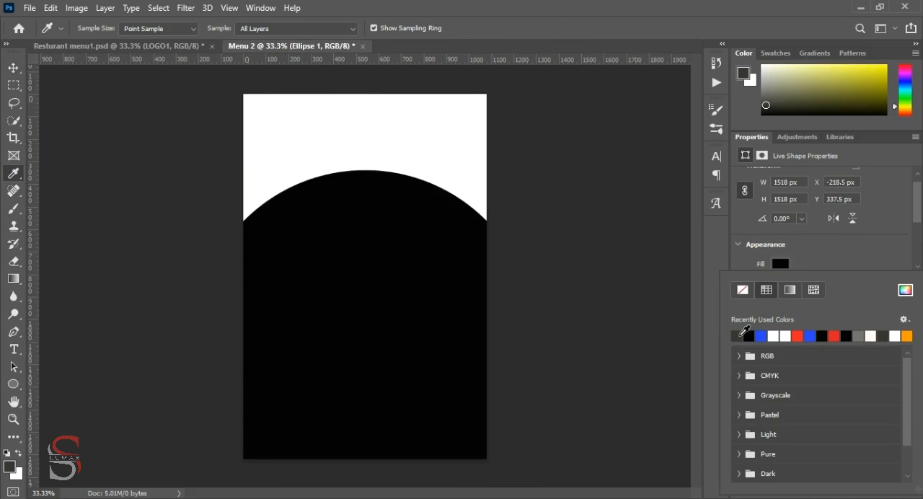
left_click(740, 335)
left_click(13, 68)
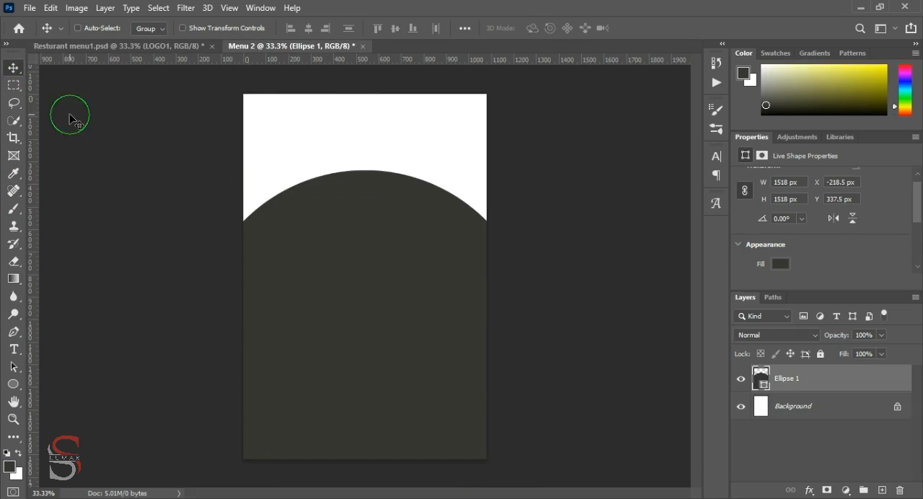
Copy the LOGO1 group from Resturant menu1.psd into Menu 2 and place it centred on the dark circle
left_click(182, 47)
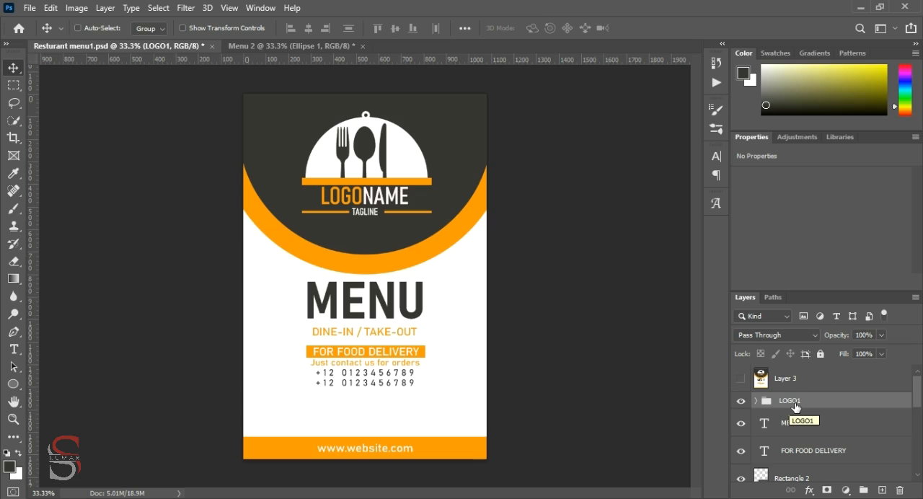
left_click_drag(799, 407, 369, 170)
left_click_drag(377, 226, 380, 303)
key("ctrl+t")
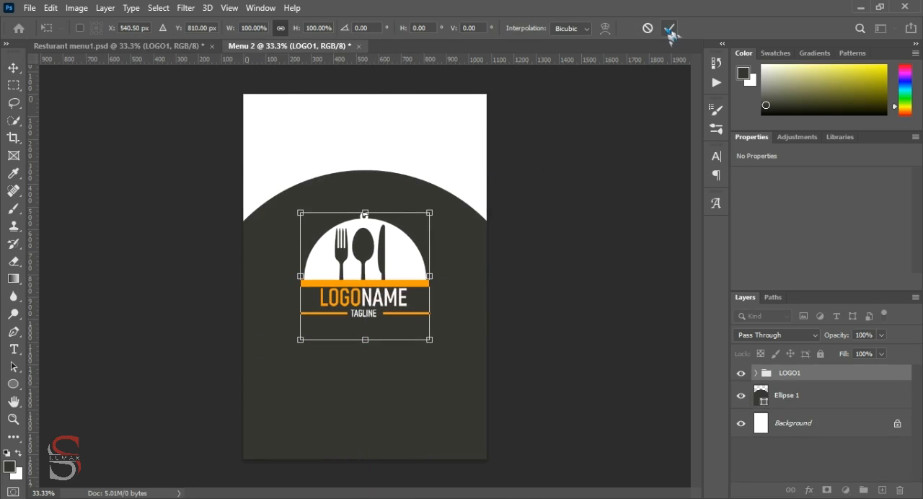
left_click(669, 29)
Look through the LOGO1 group's layers to identify the one that holds the cutlery
left_click(755, 373)
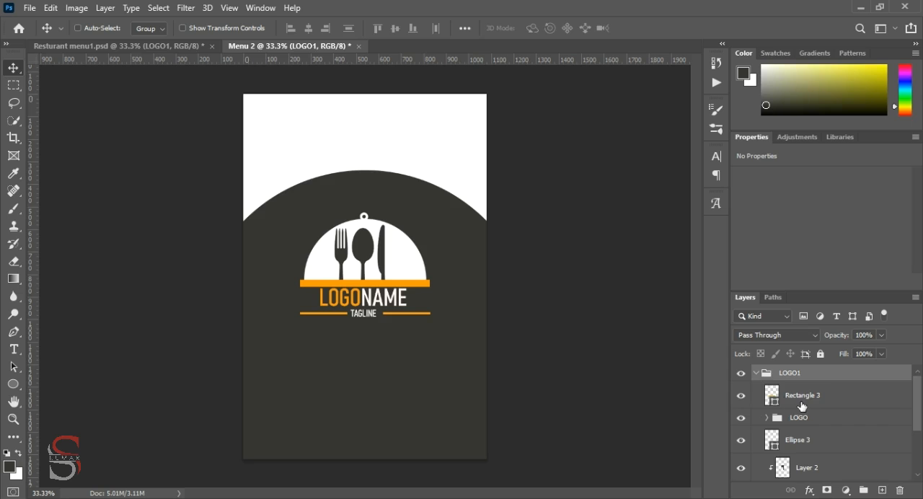
left_click(767, 419)
scroll(814, 422, "down", 2)
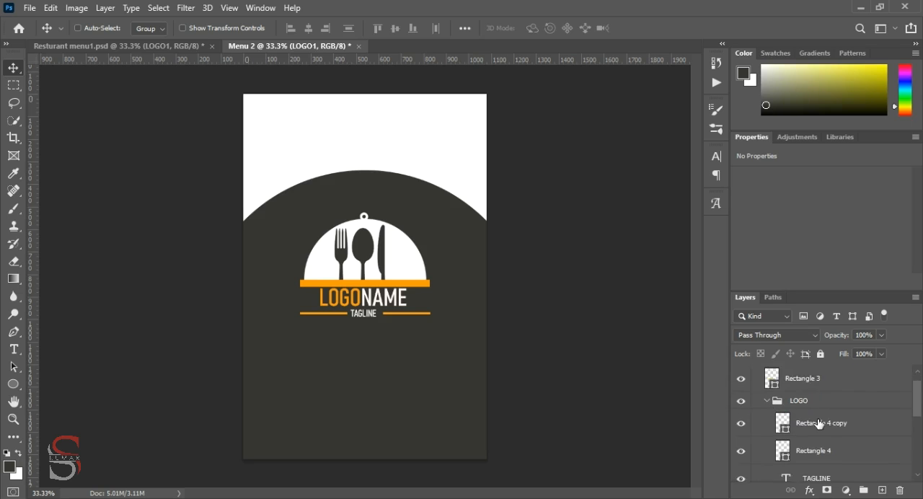
left_click(410, 274, "ctrl")
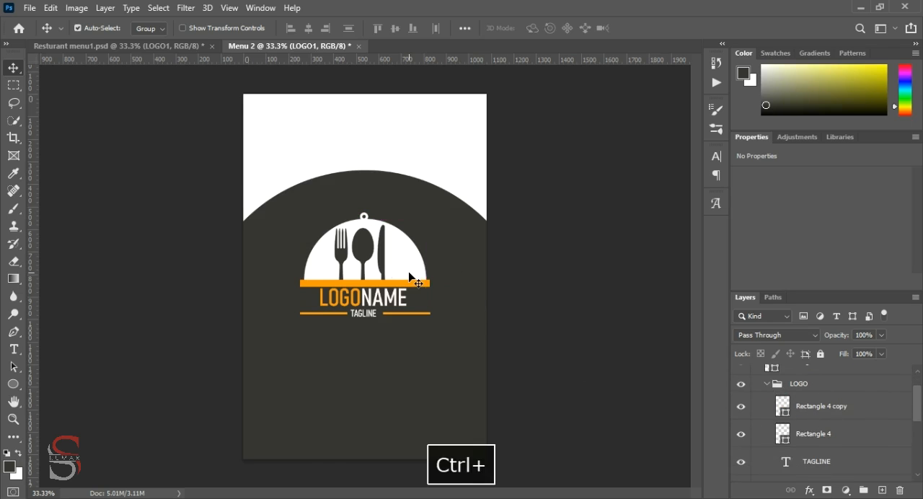
left_click(771, 384)
left_click(767, 383)
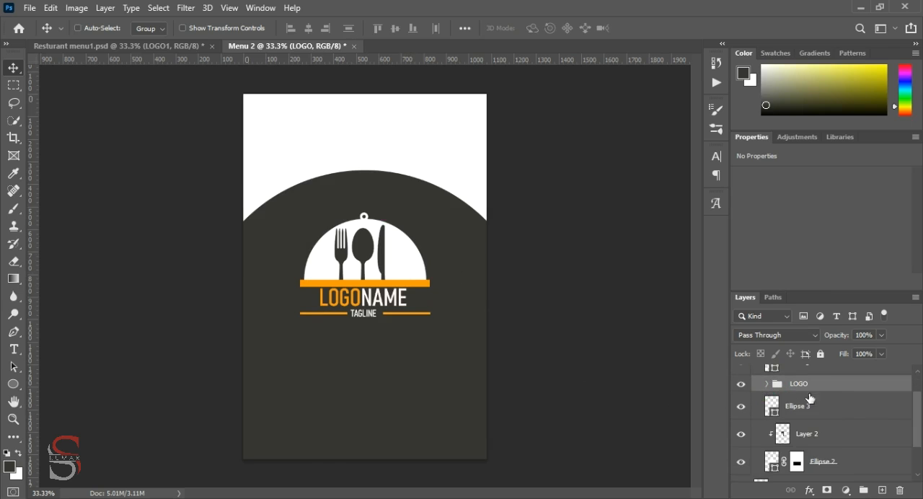
scroll(741, 408, "down", 2)
left_click(741, 400)
left_click(740, 401)
Load the cutlery outline from Layer 2, fill it with the white background colour on that layer, and deselect
left_click(784, 401, "ctrl")
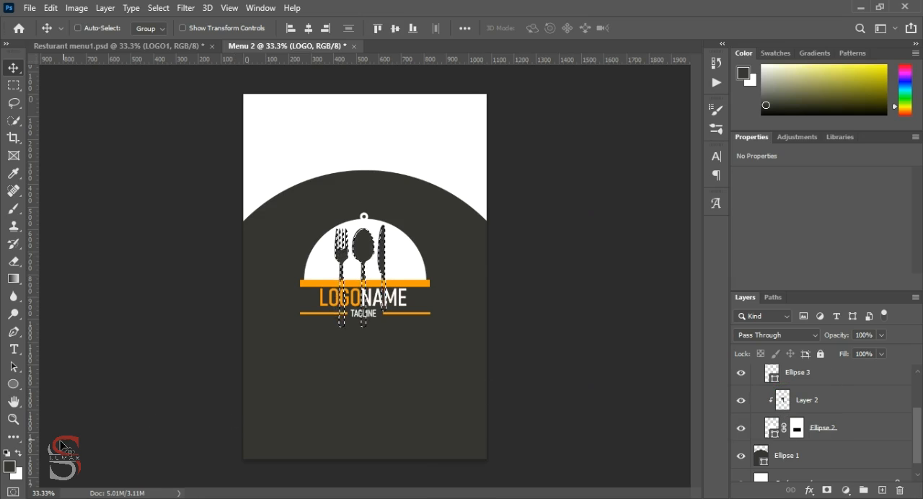
key("ctrl+BackSpace")
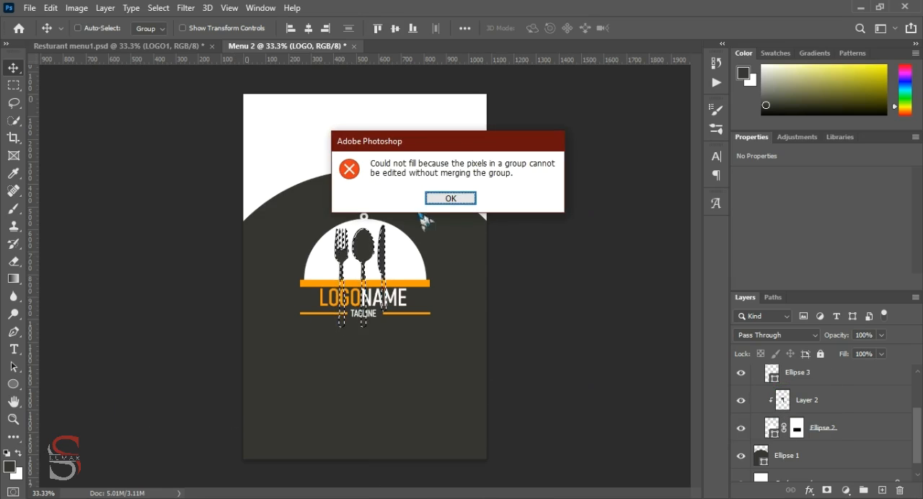
left_click(440, 198)
left_click(801, 403)
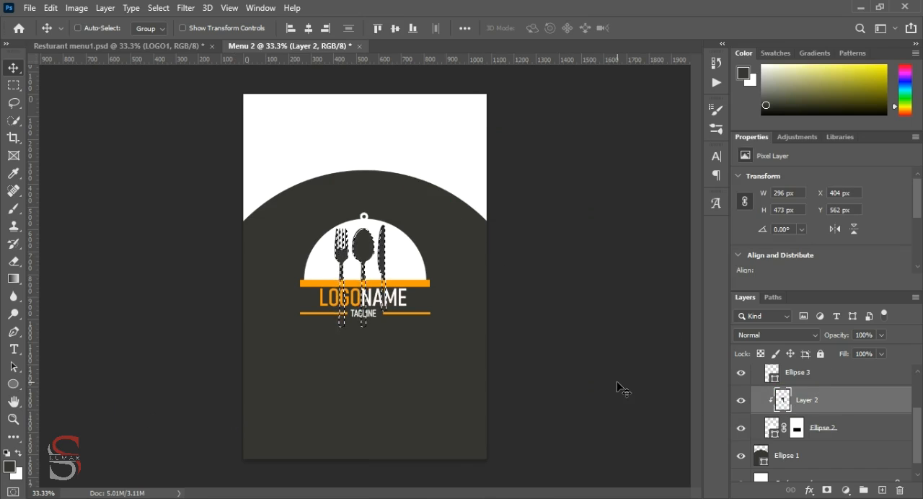
key("ctrl+BackSpace")
key("ctrl+d")
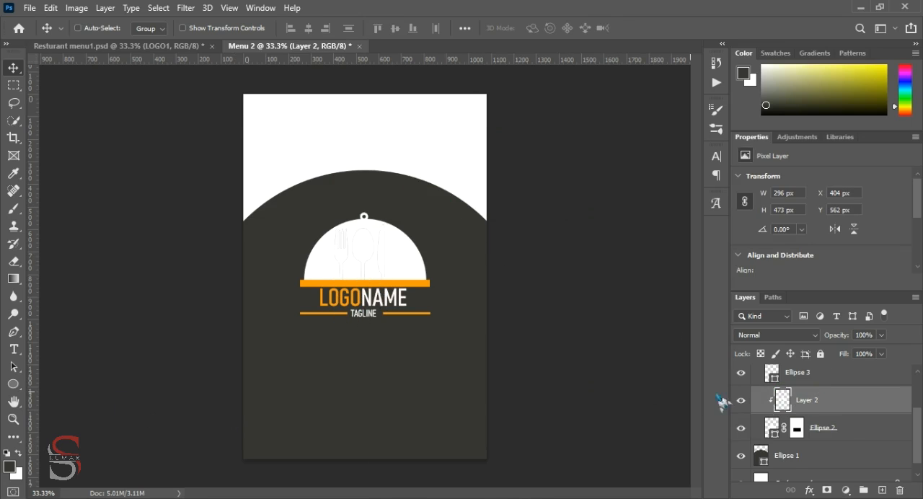
Change the fill of the logo's dome, Ellipse 2, to the dark grey
double_click(849, 435)
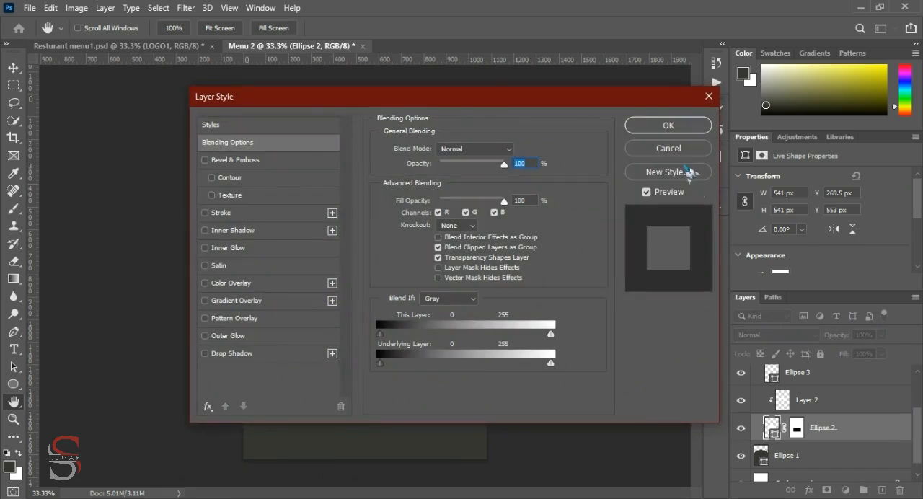
left_click(678, 149)
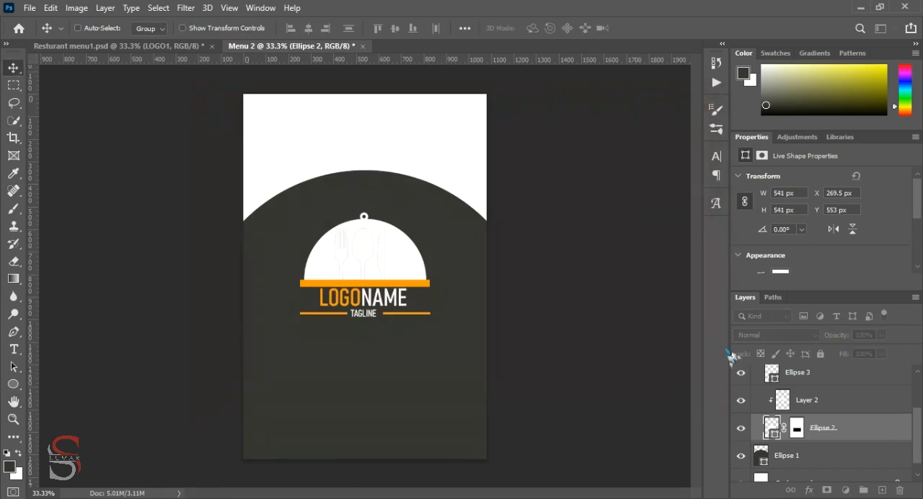
left_click(795, 433, "ctrl")
left_click(772, 432, "ctrl")
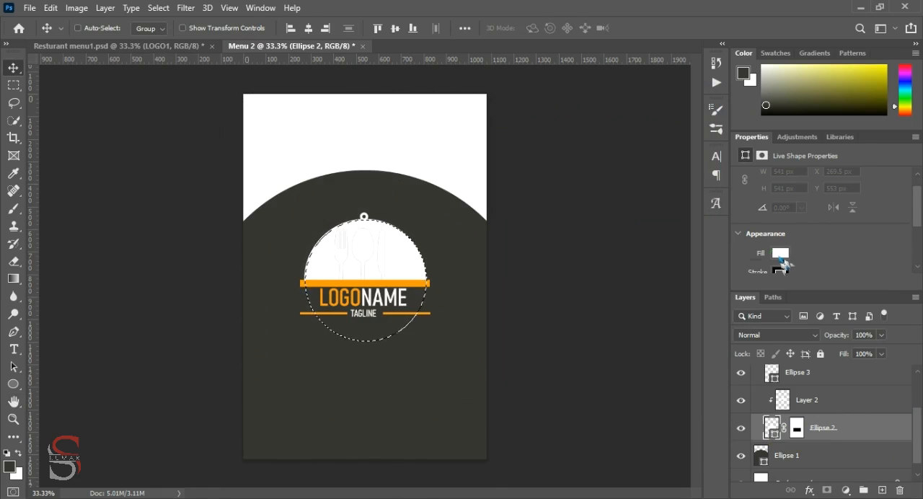
left_click(779, 252)
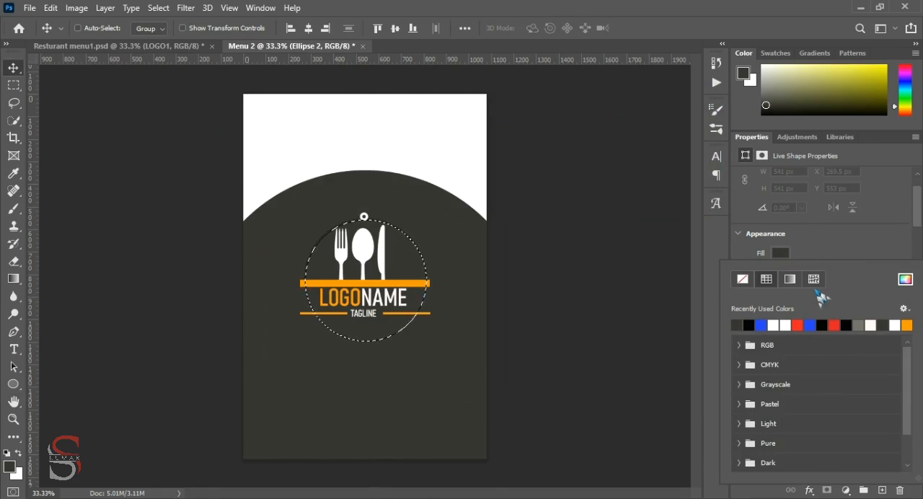
left_click(844, 254)
Collapse the LOGO1 group, select it and clear the circular selection around the dome
scroll(812, 427, "up", 2)
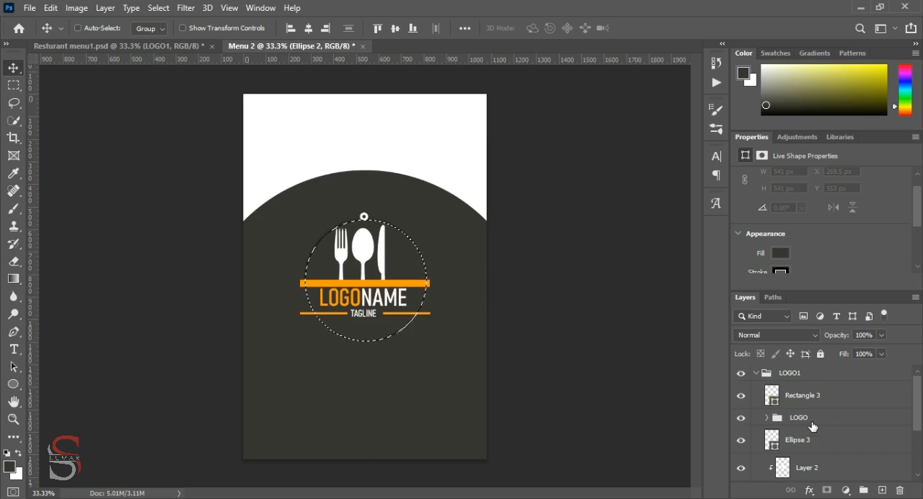
left_click(766, 418)
left_click(805, 419)
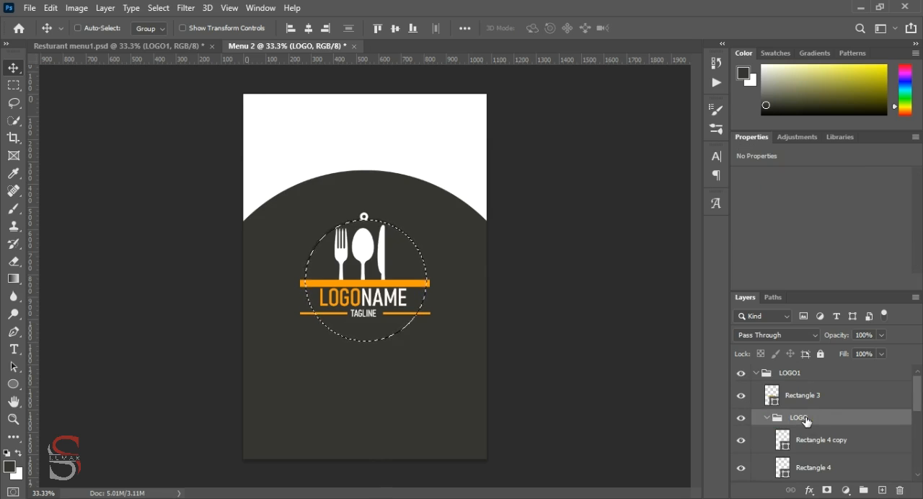
left_click(755, 373)
left_click(786, 375)
key("ctrl+t")
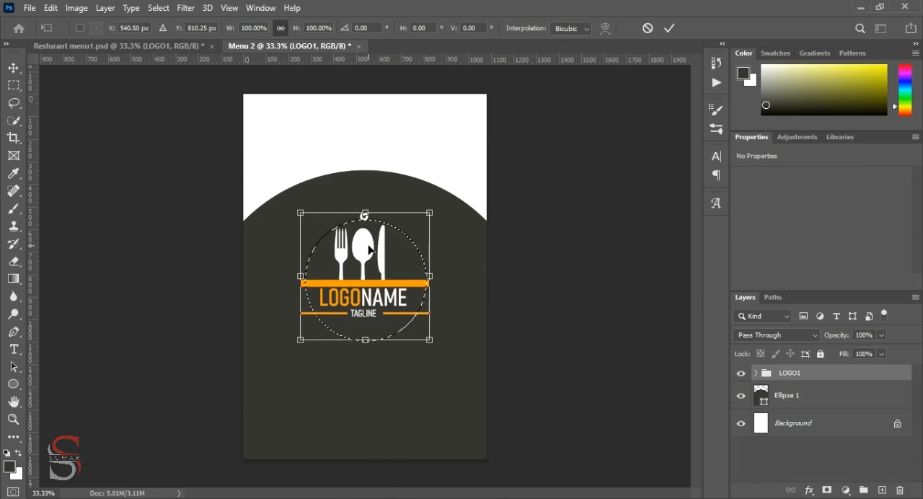
key("ctrl+d")
left_click(670, 29)
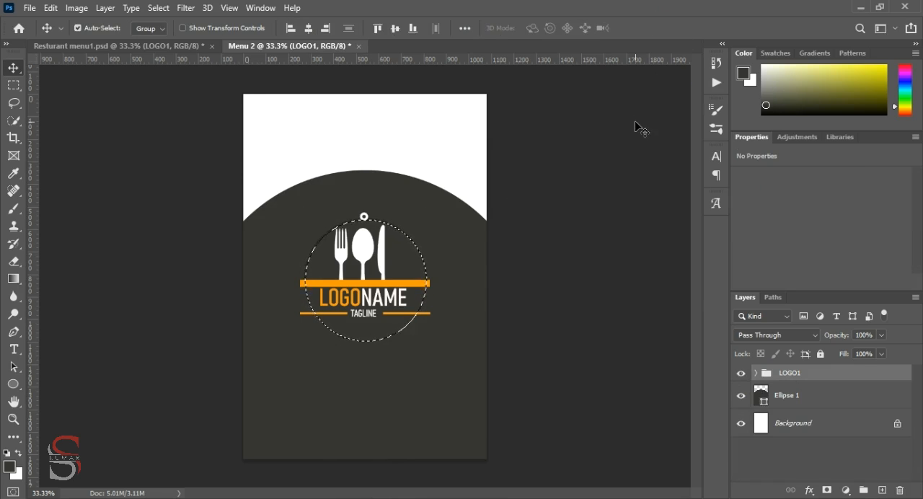
key("ctrl+d")
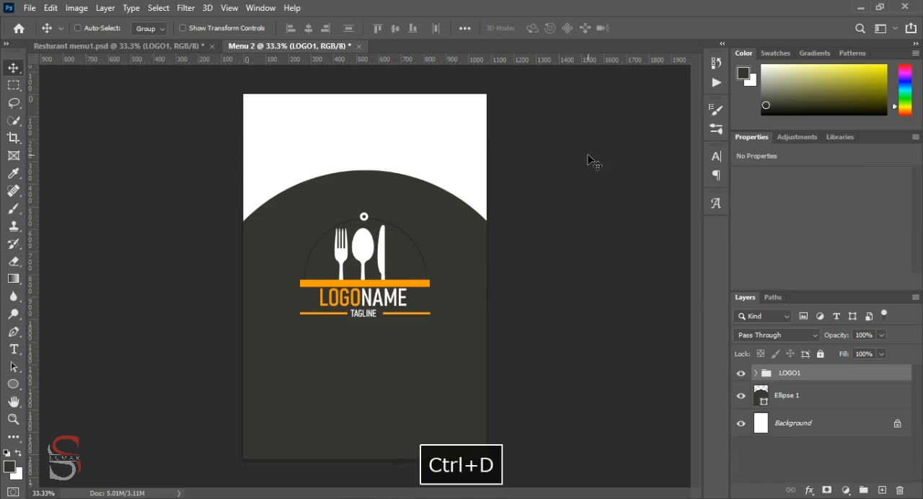
Set the stroke of Ellipse 3, the small ring above the dome, to the dark grey
left_click(757, 373)
scroll(830, 422, "down", 5)
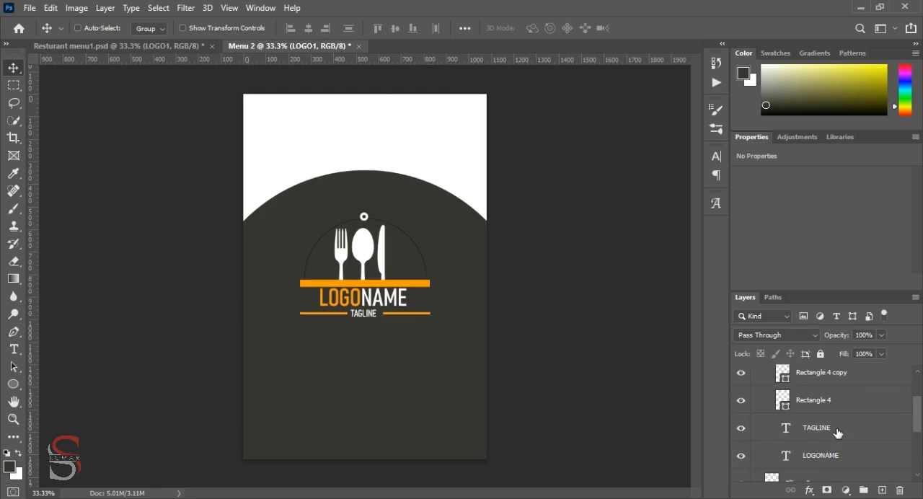
scroll(837, 433, "down", 2)
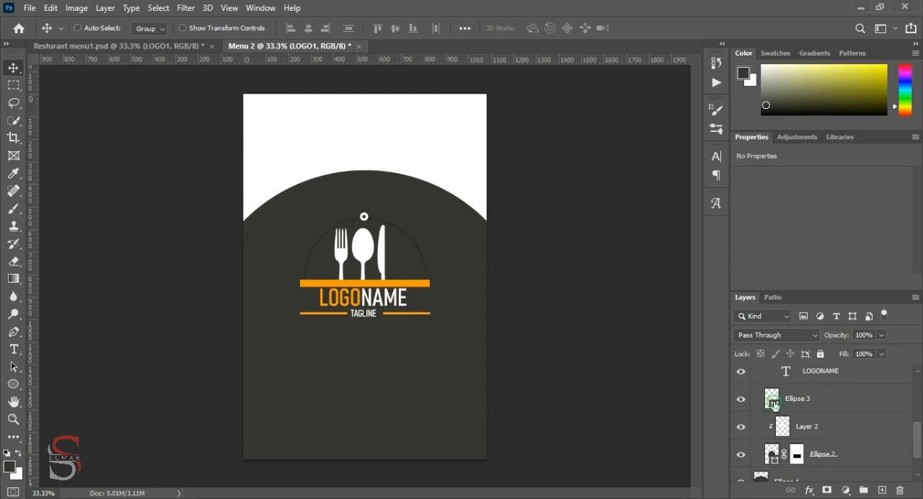
left_click(775, 406)
scroll(804, 256, "down", 1)
left_click(781, 261)
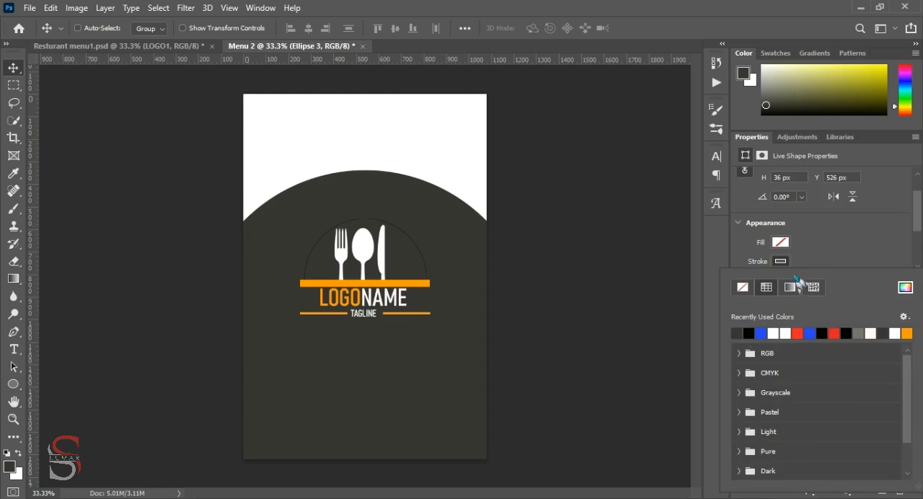
left_click(831, 241)
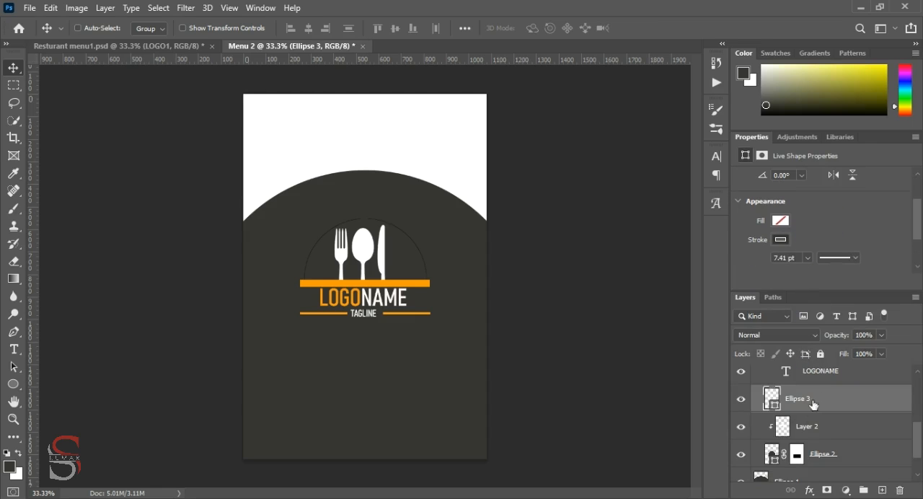
Remove the stroke from the dome shape, Ellipse 2
left_click(774, 467)
left_click(780, 239)
left_click(742, 265)
left_click(836, 231)
Collapse the LOGO1 group, scale it to about 63% and centre it in the white area above the dark circle
scroll(817, 429, "up", 4)
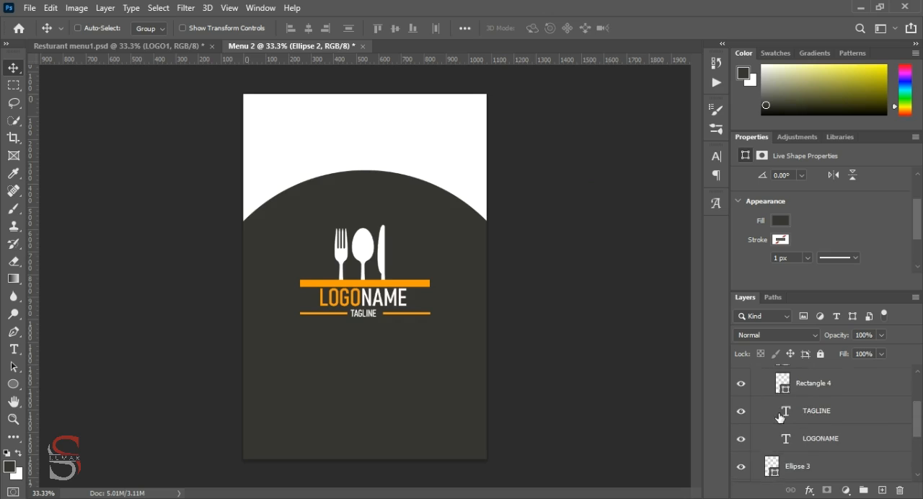
left_click(764, 384)
double_click(769, 387)
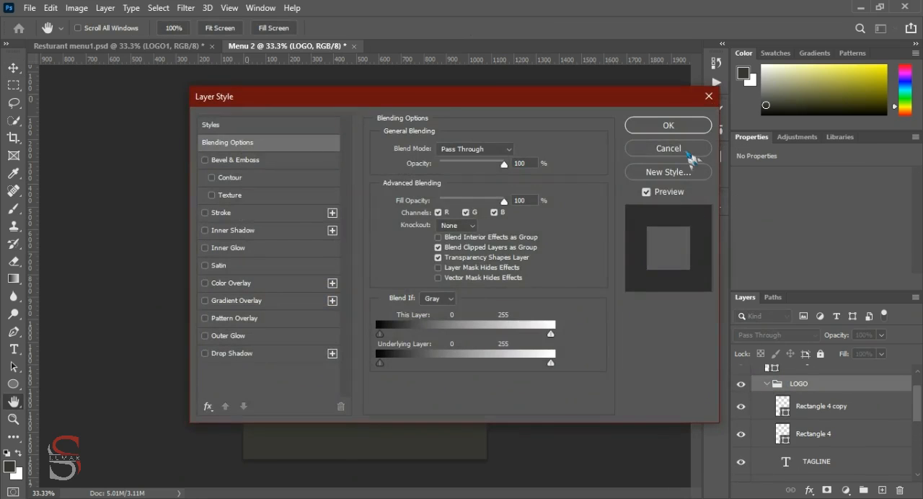
left_click(688, 153)
left_click(766, 384)
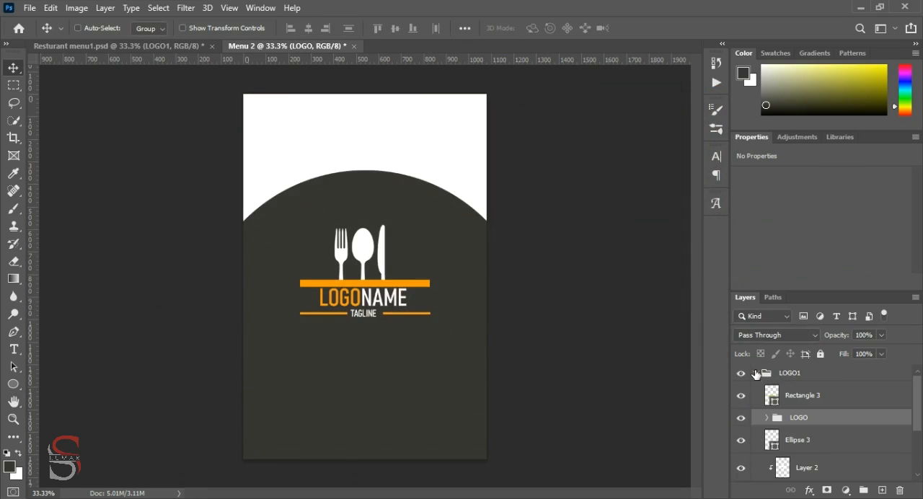
left_click(756, 372)
key("ctrl+t")
left_click_drag(365, 240, 363, 111)
left_click_drag(429, 215, 405, 191)
left_click_drag(368, 147, 365, 124)
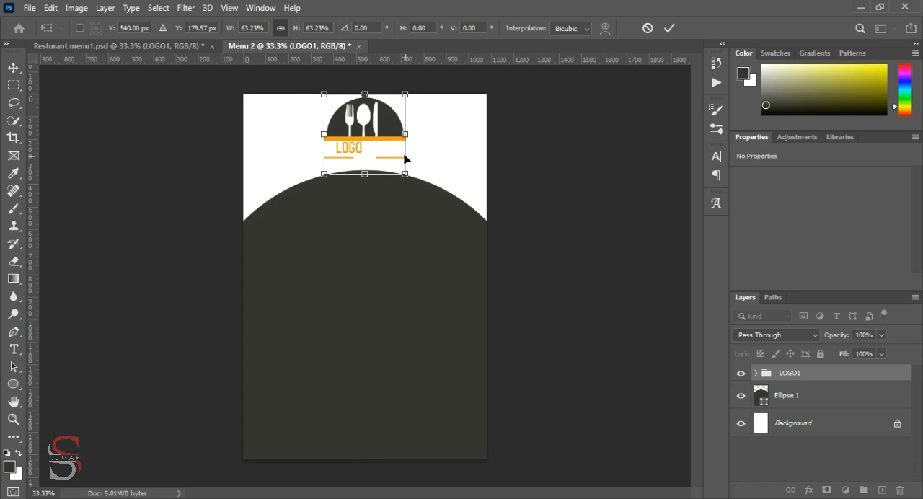
left_click(669, 28)
Recolour the NAME part of the LOGONAME text inside the LOGO1 group to dark grey 333331
left_click(755, 373)
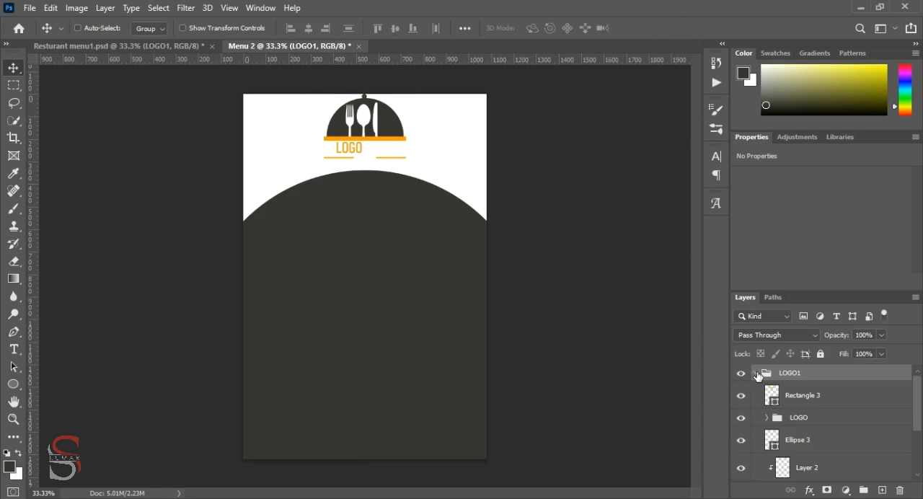
scroll(860, 432, "down", 1)
scroll(860, 431, "down", 2)
scroll(858, 431, "up", 2)
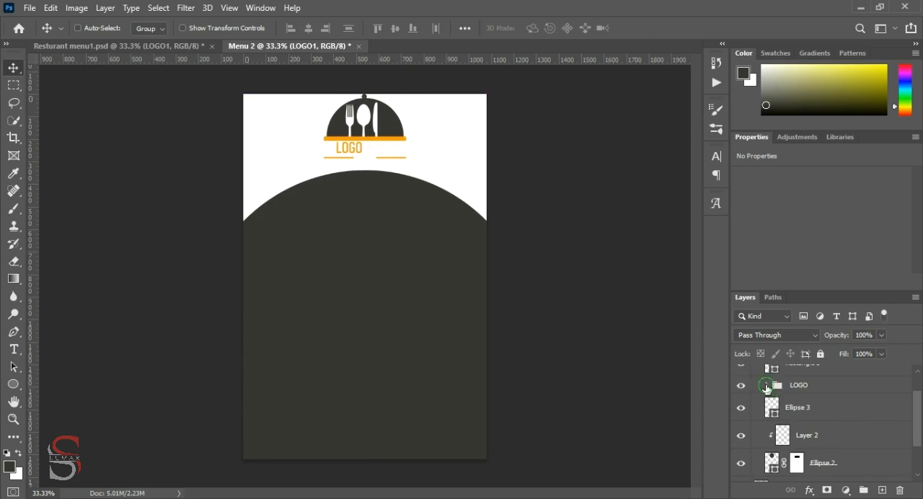
left_click(766, 387)
scroll(830, 406, "down", 2)
left_click(829, 428)
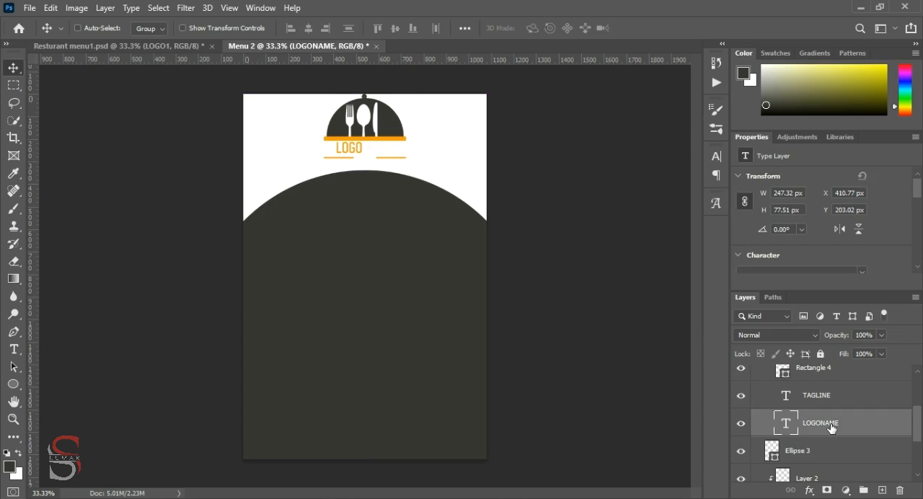
left_click(14, 349)
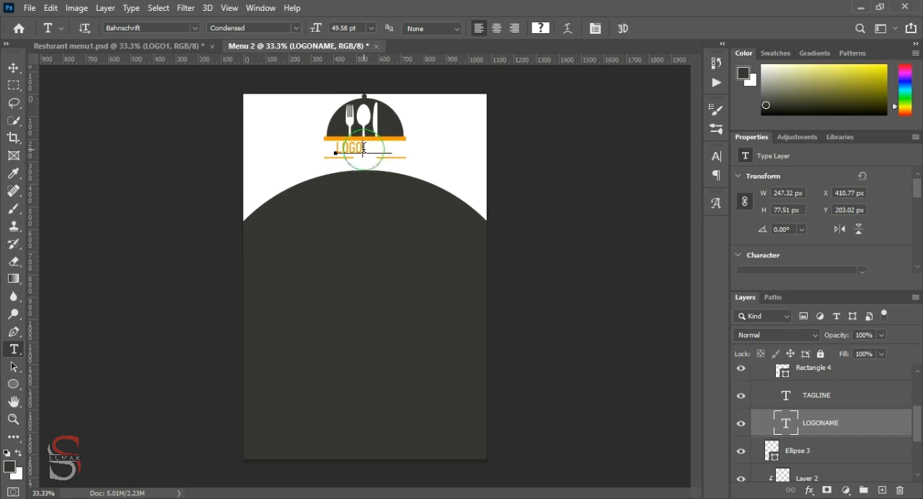
double_click(363, 148)
left_click_drag(362, 148, 393, 148)
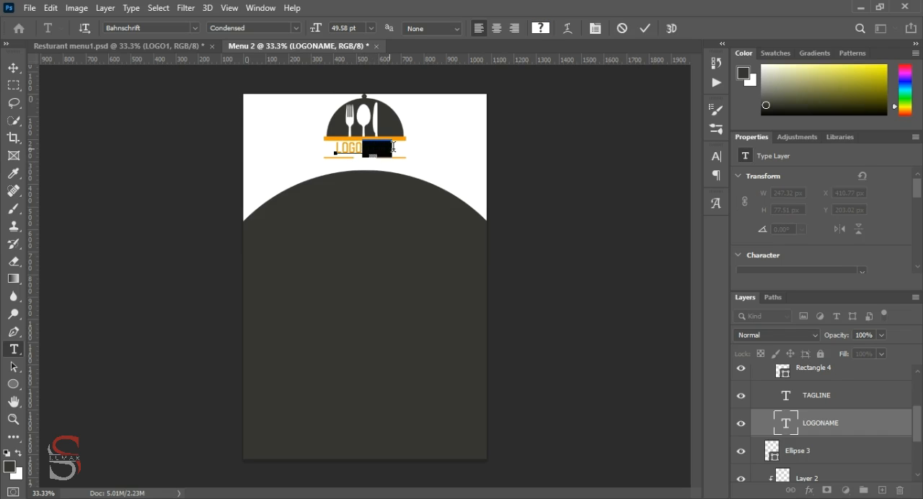
left_click(541, 29)
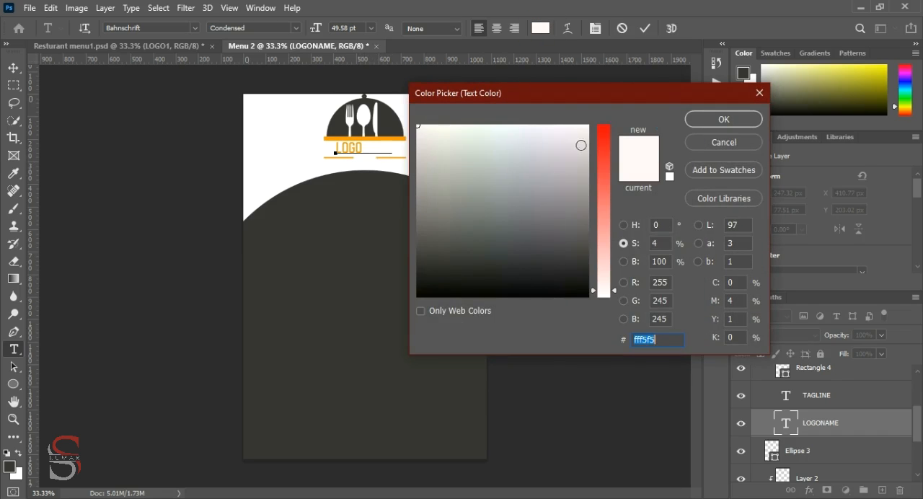
type("3333331")
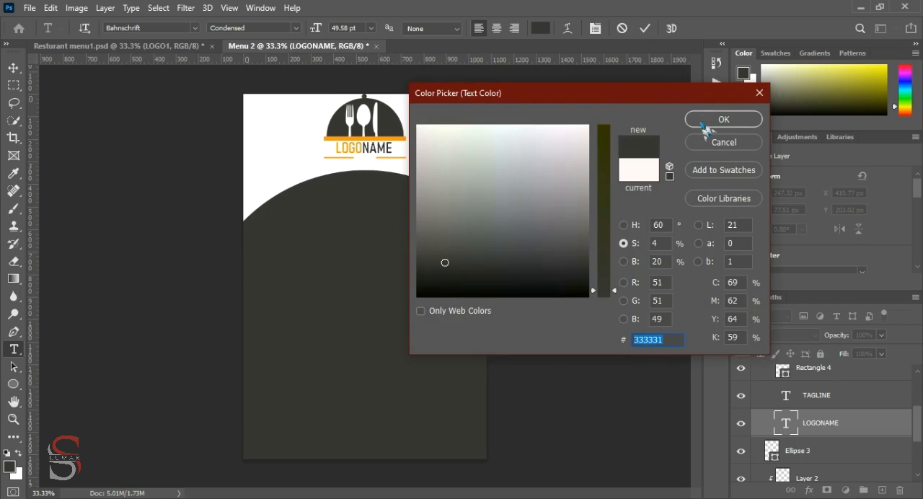
left_click(712, 119)
left_click(645, 28)
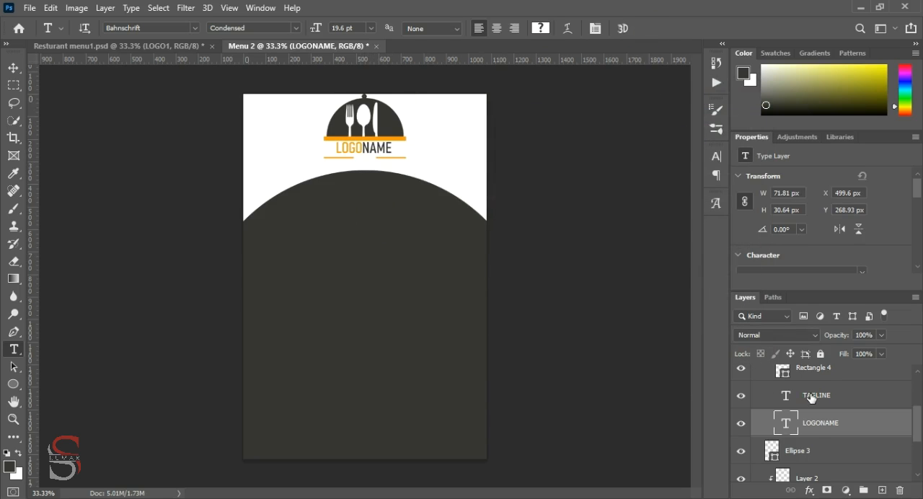
Set the colour of the TAGLINE text to the same dark grey, 333331
left_click(815, 395)
left_click(541, 28)
type("3333331")
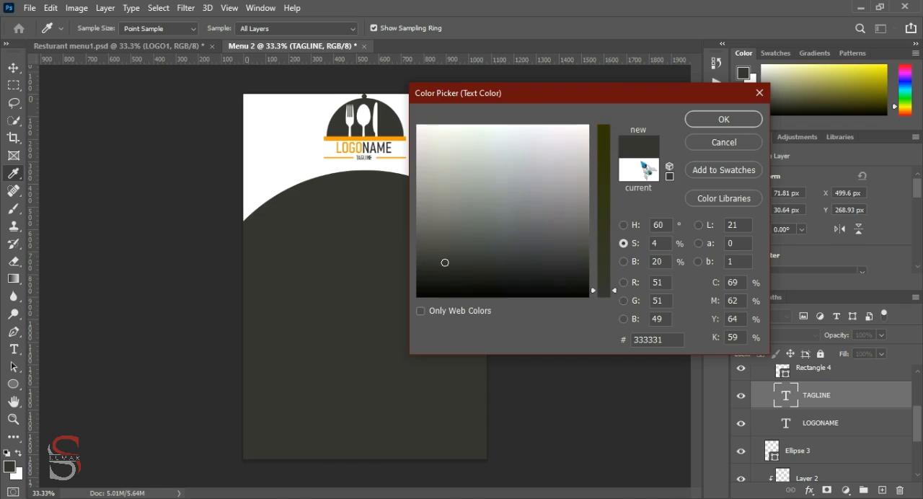
left_click(721, 120)
left_click(14, 68)
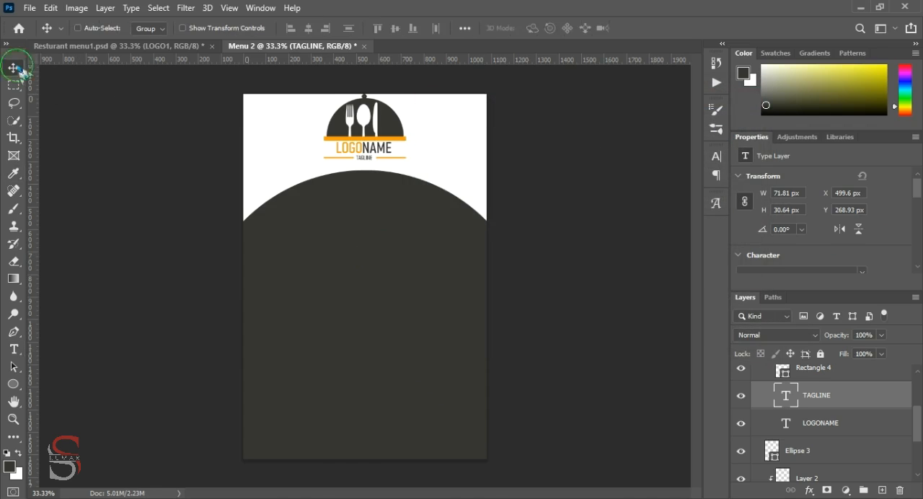
left_click_drag(365, 122, 366, 128)
key("ctrl+z")
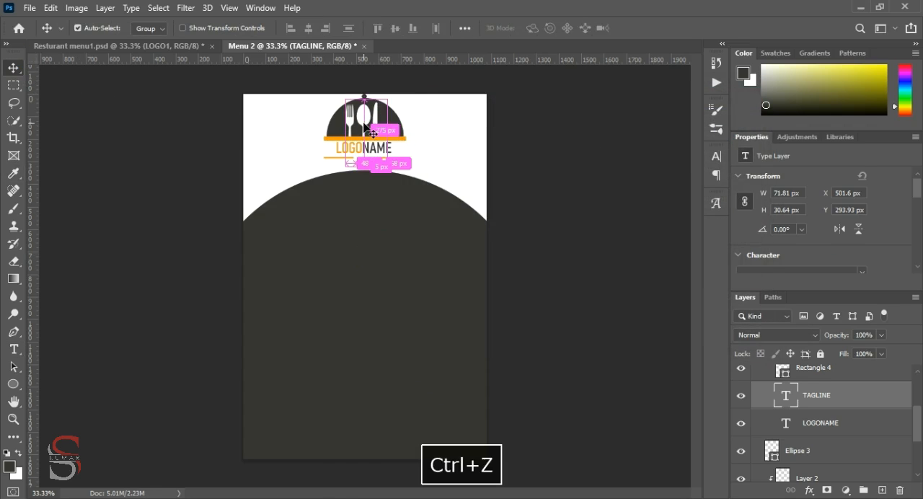
Collapse the LOGO1 group and scale the whole logo to about 92.5% around its centre
scroll(827, 382, "up", 4)
left_click(828, 381)
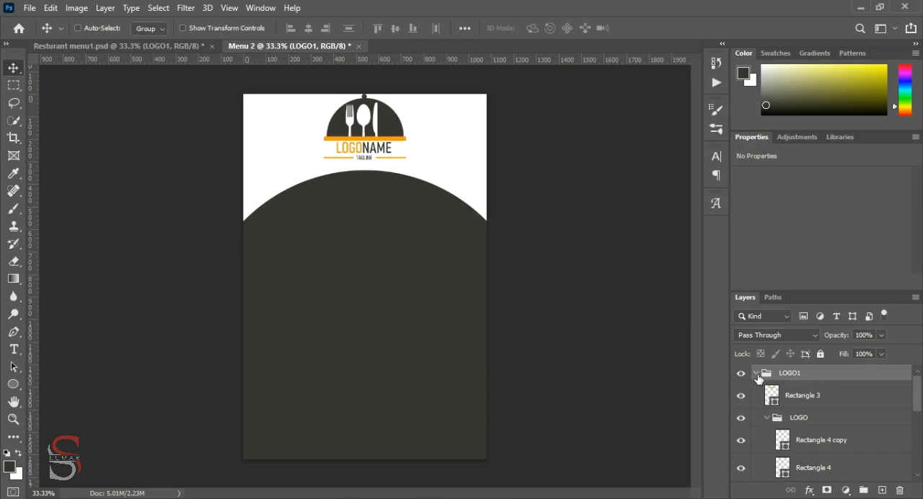
left_click(756, 373)
key("ctrl+t")
left_click_drag(407, 177, 402, 171)
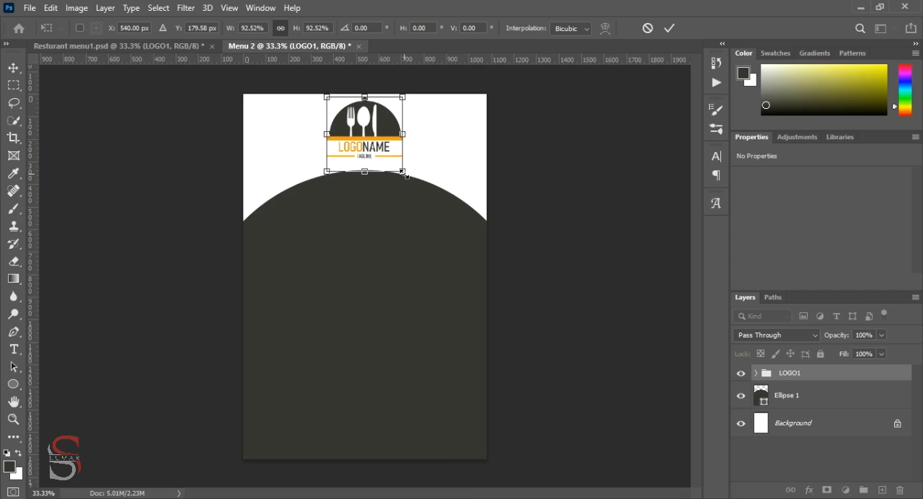
Move the logo slightly lower, keep it horizontally centred in the white area above the dark circle, and apply the transform
key("Down")
key("Down")
key("Down")
key("Down")
key("Down")
key("Down")
key("Down")
key("Down")
key("Down")
key("Down")
key("Down")
key("Up")
key("Up")
key("Up")
key("Up")
key("Up")
key("Up")
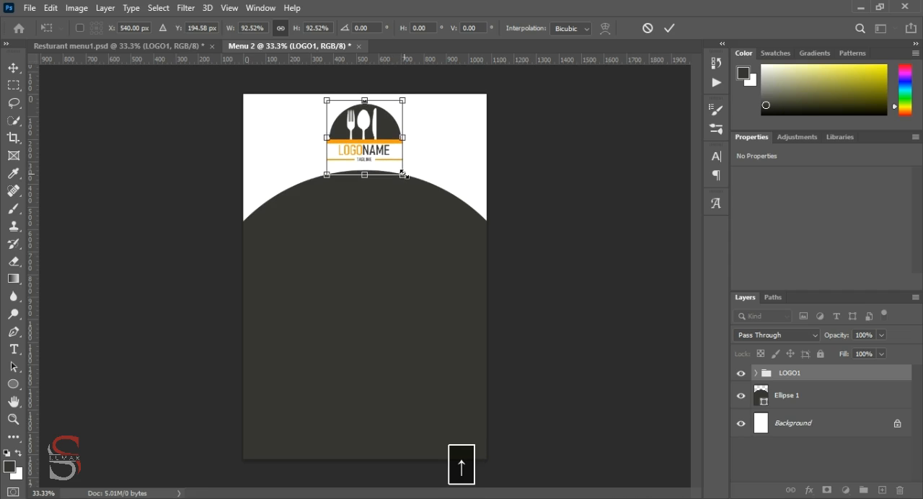
left_click_drag(368, 130, 366, 130)
left_click(669, 28)
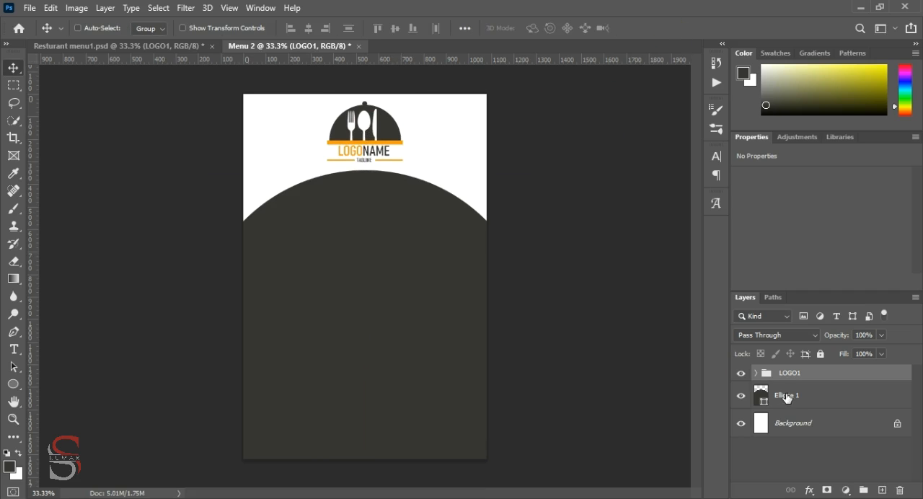
Add the text MAIN DISHES on a new layer in the upper part of the dark circle, using the logo's orange
left_click(863, 490)
left_click(14, 349)
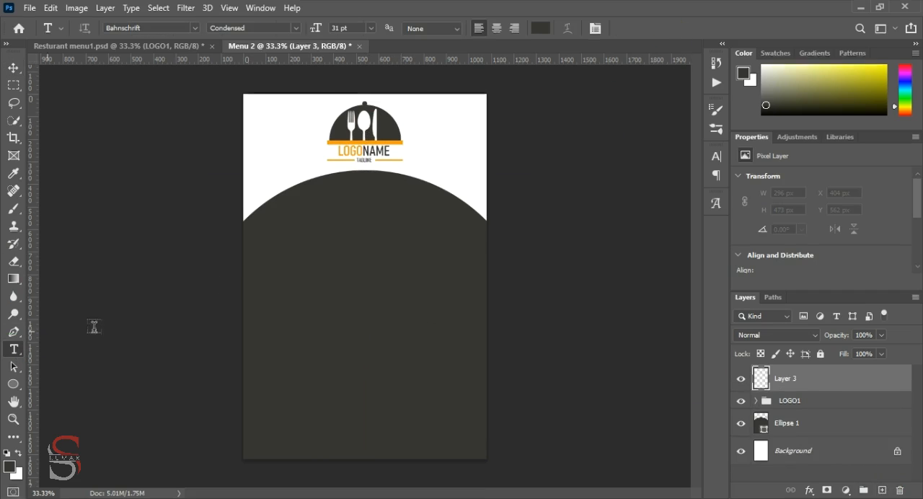
left_click(354, 209)
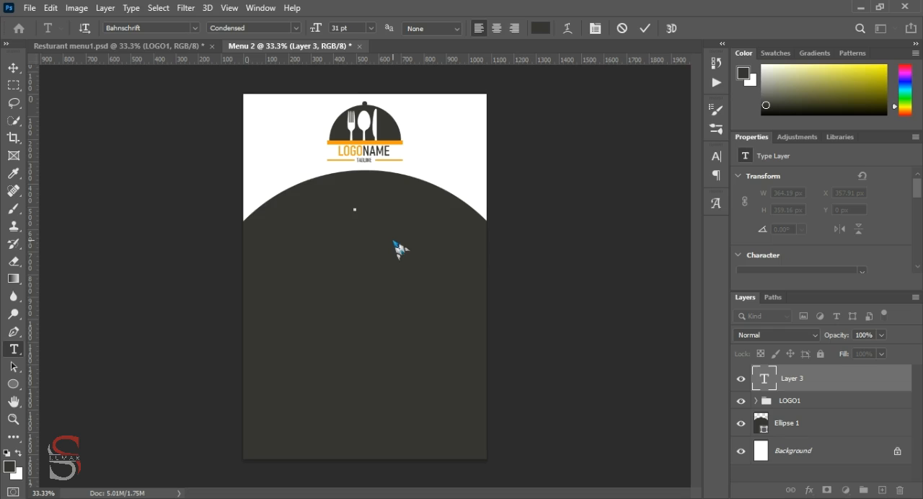
left_click(540, 28)
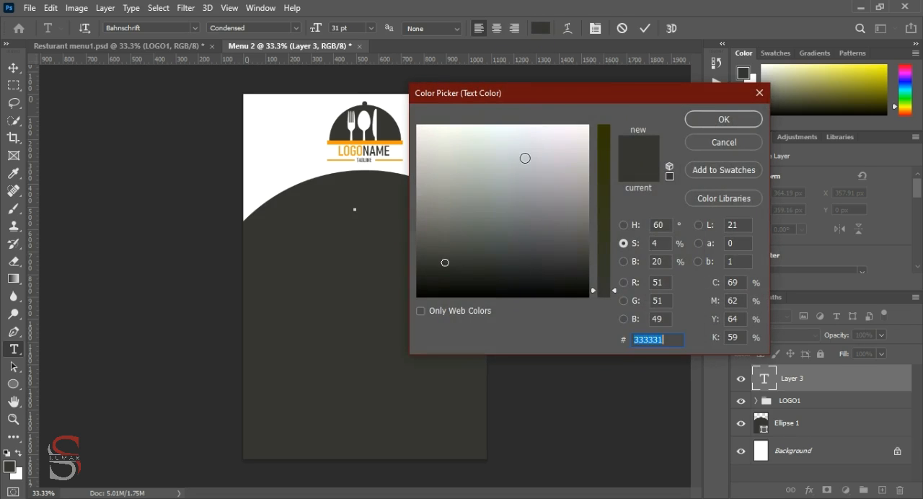
left_click(387, 143)
left_click(724, 119)
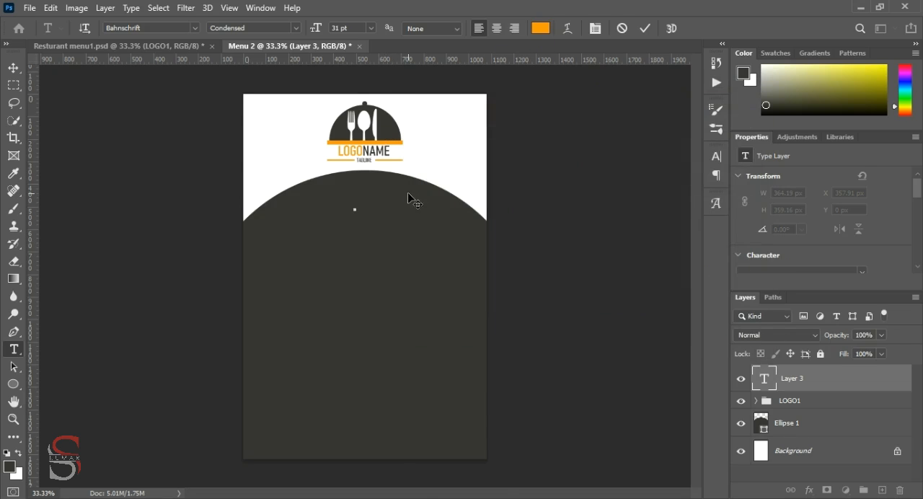
type("MAIN DISHES")
left_click(646, 29)
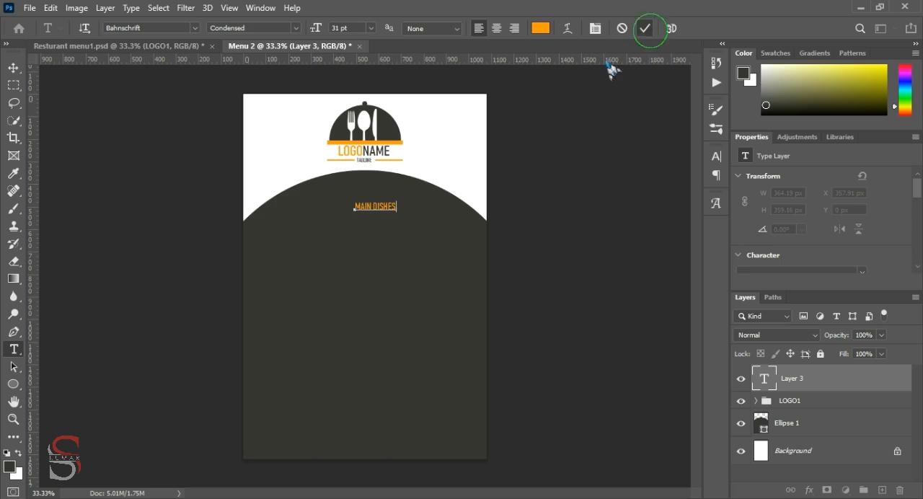
Centre the MAIN DISHES heading near the top of the dark circle and enlarge it to about 304 px wide
key("ctrl+plus")
key("ctrl+plus")
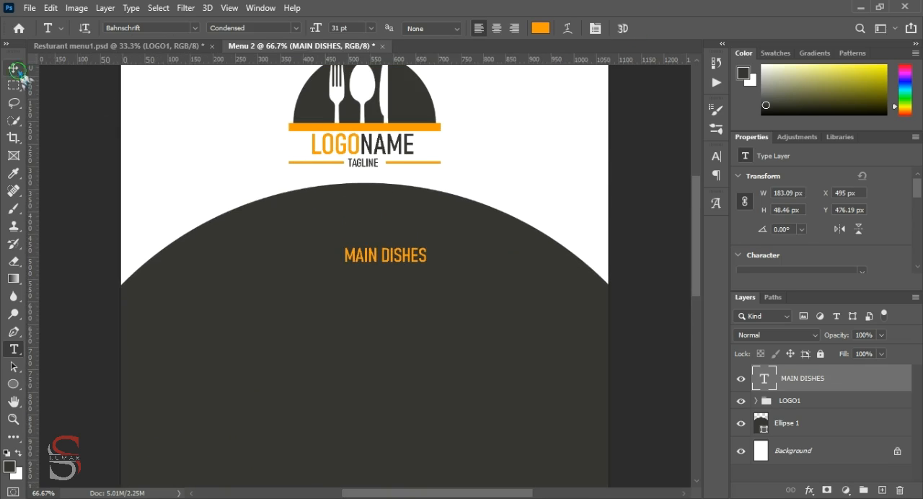
left_click(17, 71)
left_click_drag(361, 267, 333, 242)
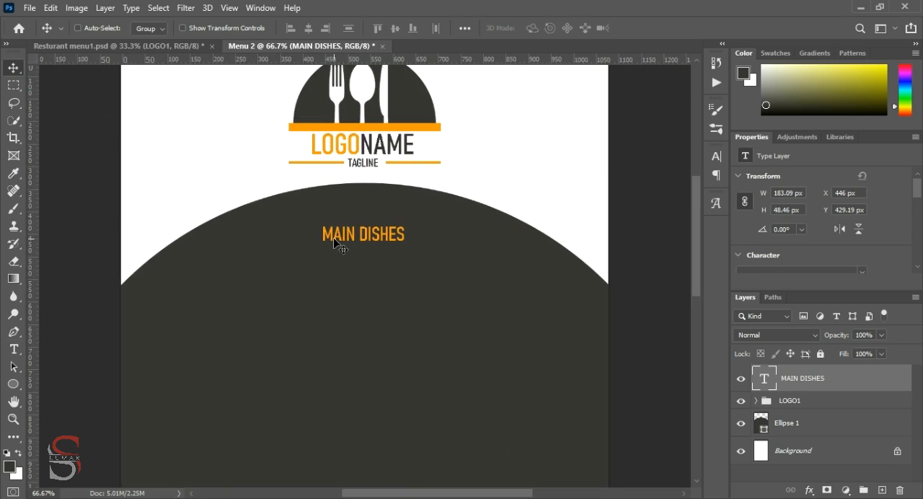
key("ctrl+t")
left_click_drag(406, 244, 431, 256)
scroll(505, 229, "down", 1)
left_click(668, 28)
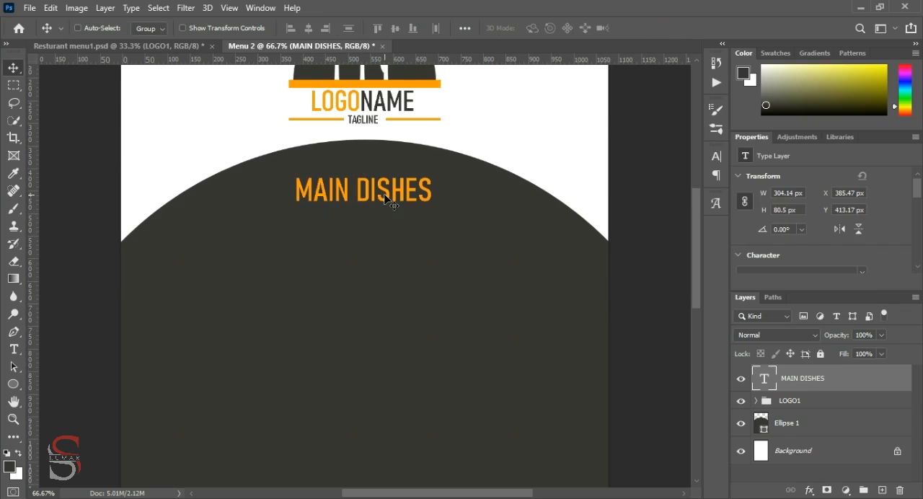
Duplicate the MAIN DISHES heading to the lower left inside the dark circle and set the copy's font size to 35 pt
left_click_drag(390, 196, 251, 271)
scroll(765, 209, "down", 3)
left_click_drag(747, 204, 743, 202)
scroll(845, 207, "down", 1)
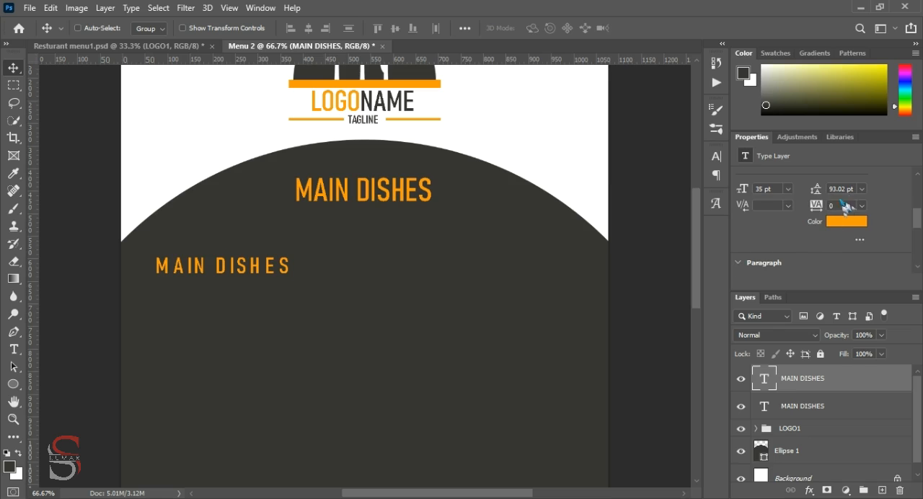
Try tracking values of -120 and 100 on the smaller MAIN DISHES copy and reset its tracking to 0
scroll(851, 211, "down", 1)
left_click_drag(815, 199, 818, 195)
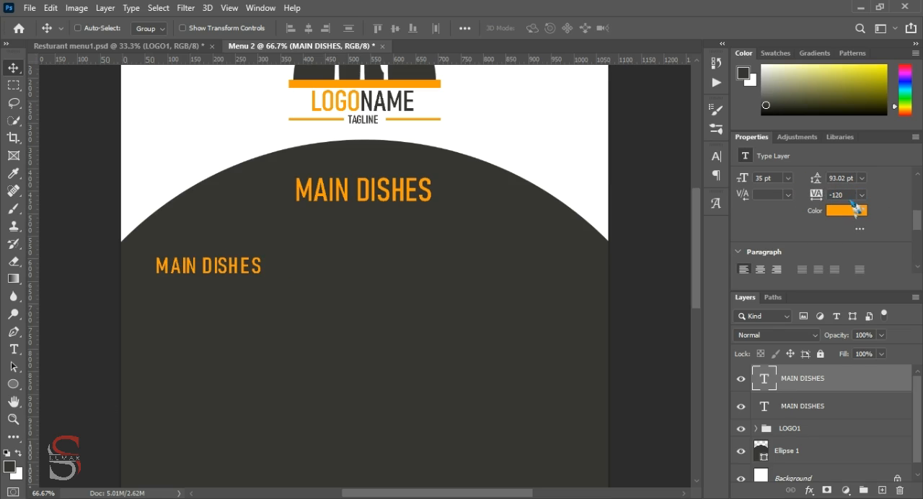
type("100")
key("Return")
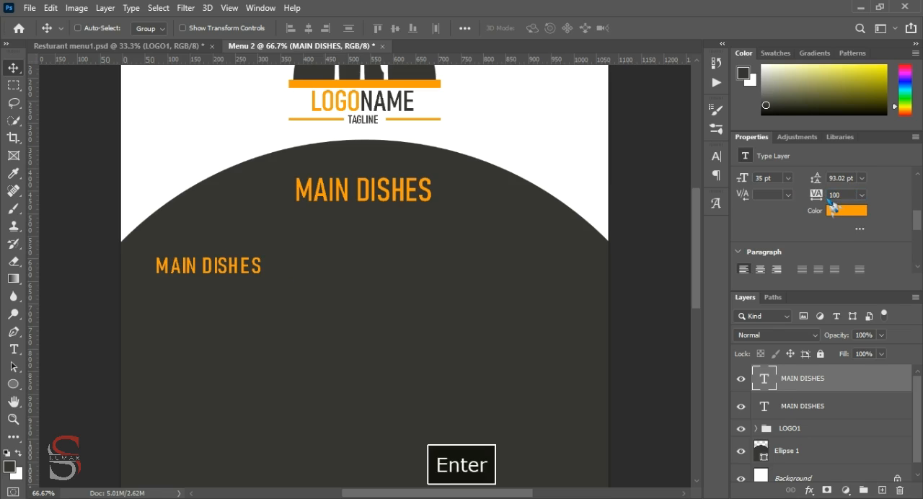
type("0")
key("Return")
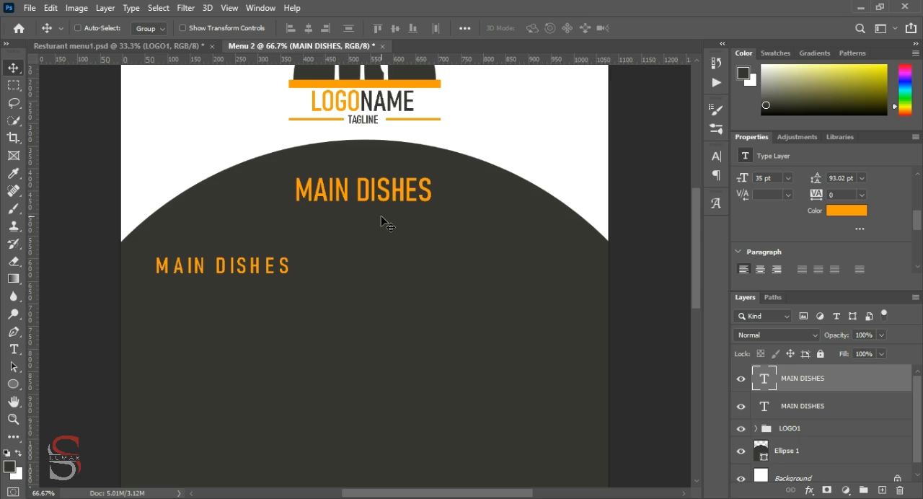
Replace the text of the smaller MAIN DISHES copy with "Name of dish"
double_click(288, 272)
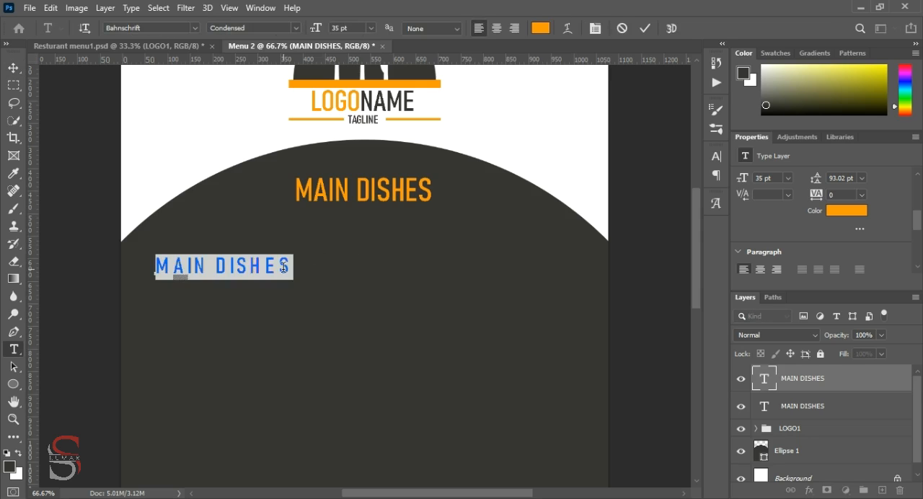
type("Name o")
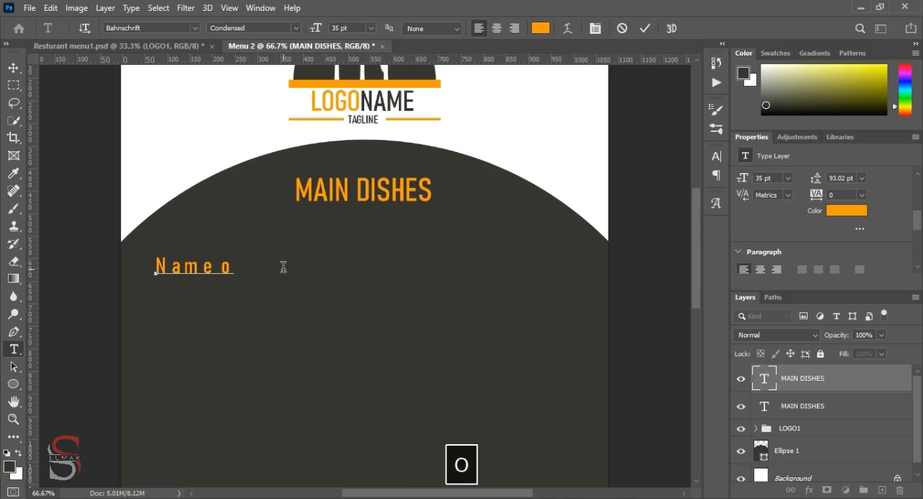
type("f dish")
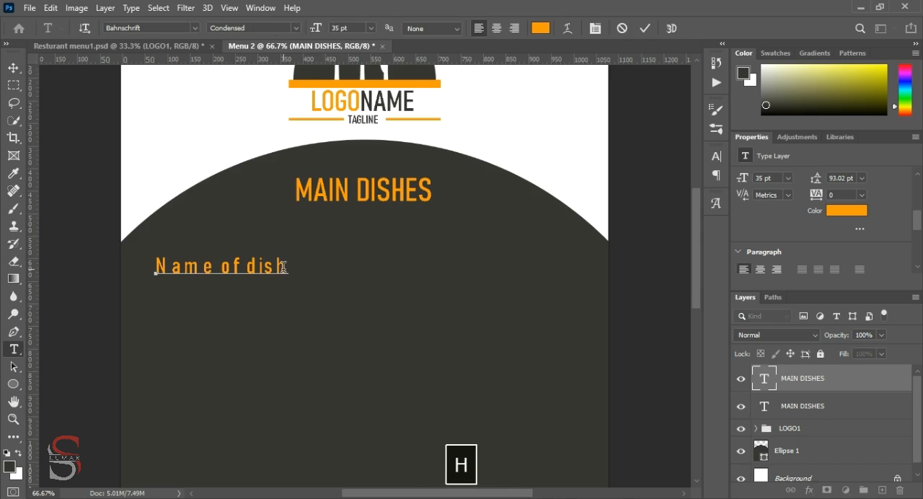
left_click(644, 27)
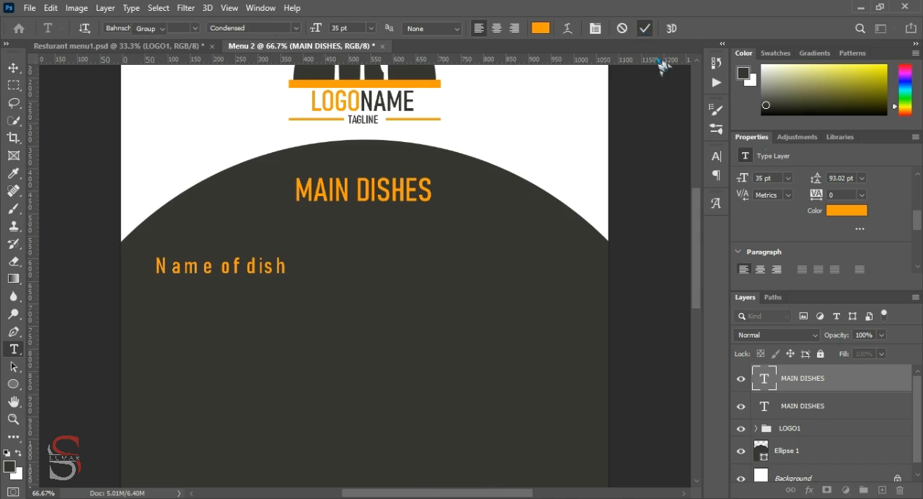
Change the font of the "Name of dish" text to Agency FB in the Regular style
scroll(812, 180, "down", 1)
scroll(809, 180, "up", 2)
left_click(717, 157)
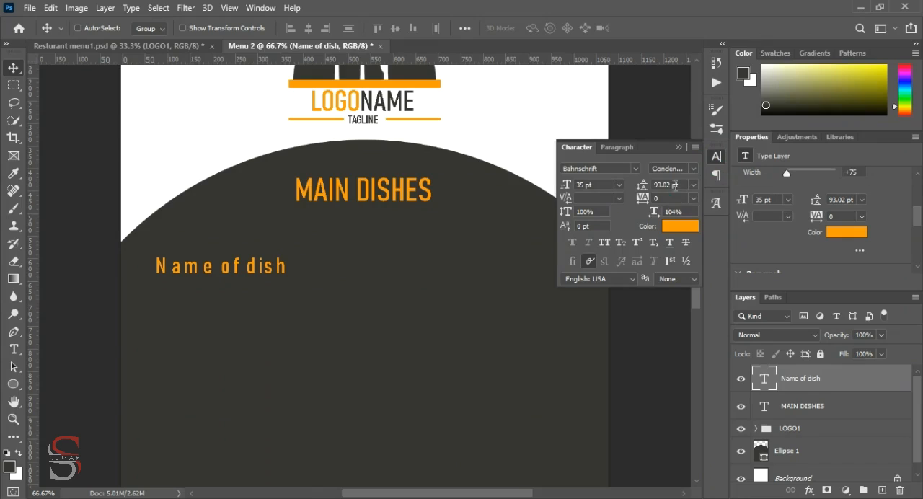
left_click(637, 168)
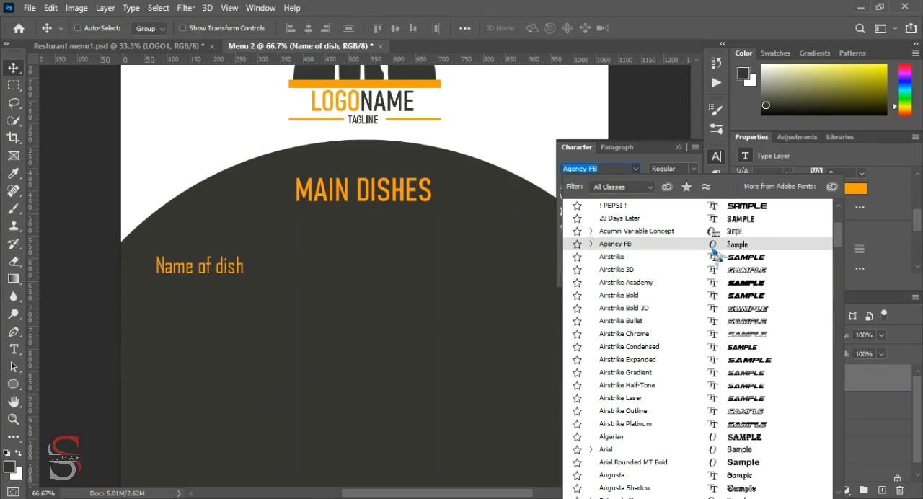
left_click(714, 247)
left_click(693, 169)
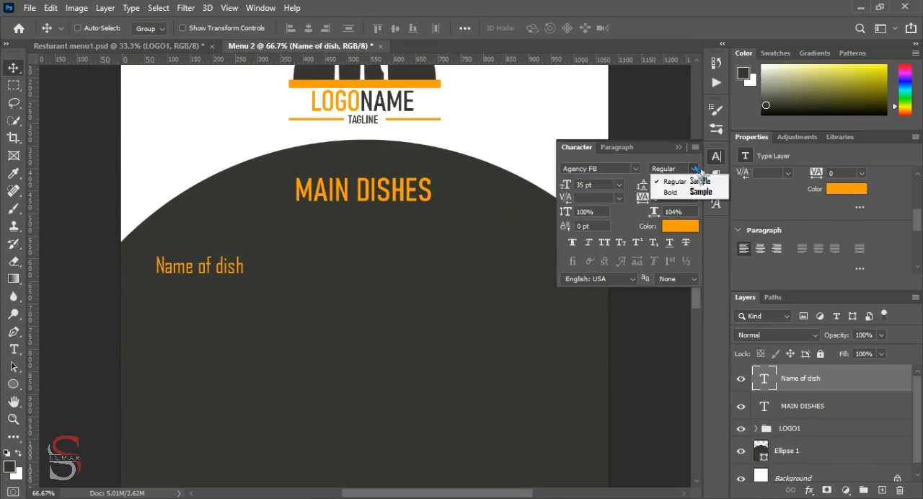
left_click(695, 191)
left_click(693, 167)
left_click(675, 181)
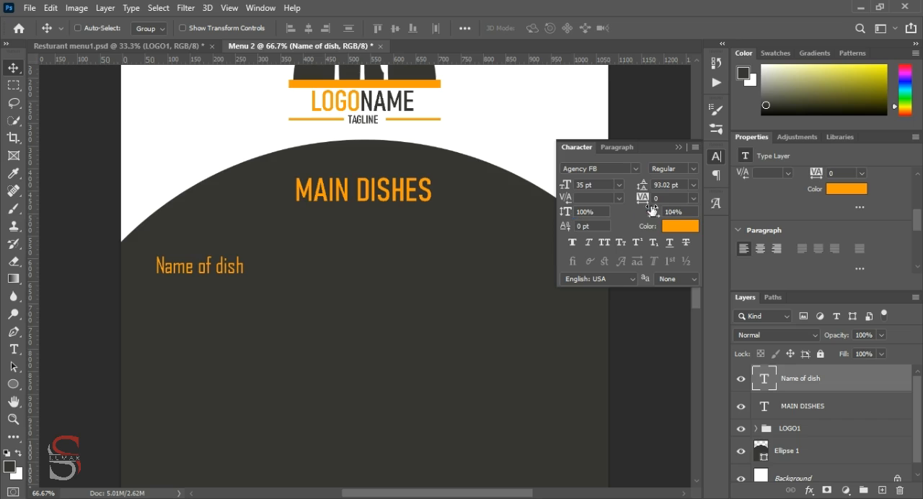
Set the "Name of dish" text to 36 pt, 84% vertical and 100% horizontal scale, and move it up and left near the circle's edge
left_click_drag(653, 212, 653, 213)
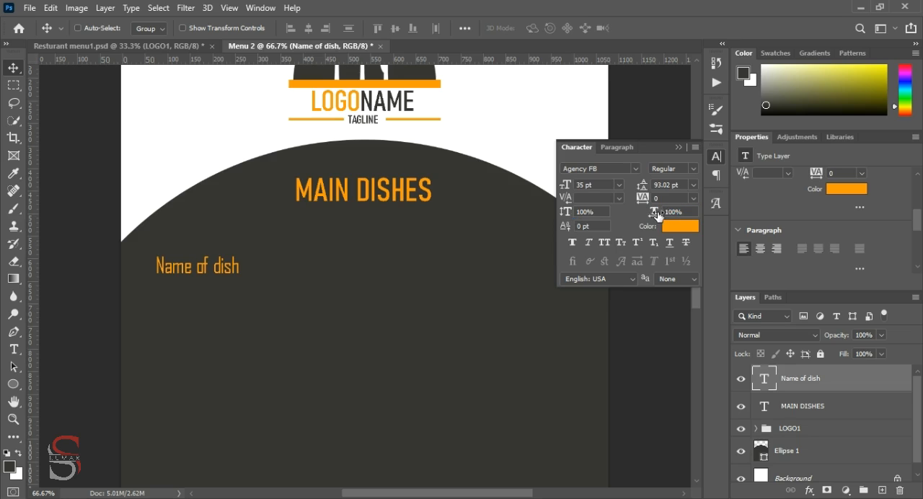
left_click_drag(566, 186, 601, 201)
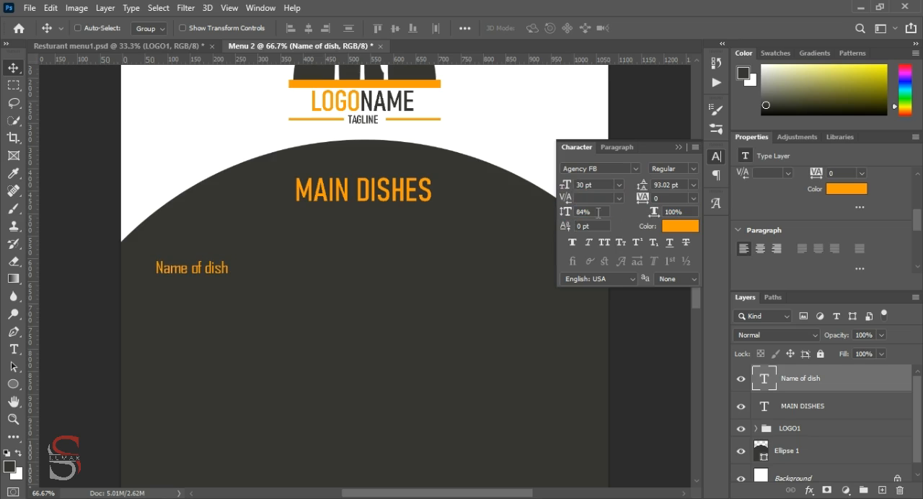
left_click_drag(564, 187, 566, 185)
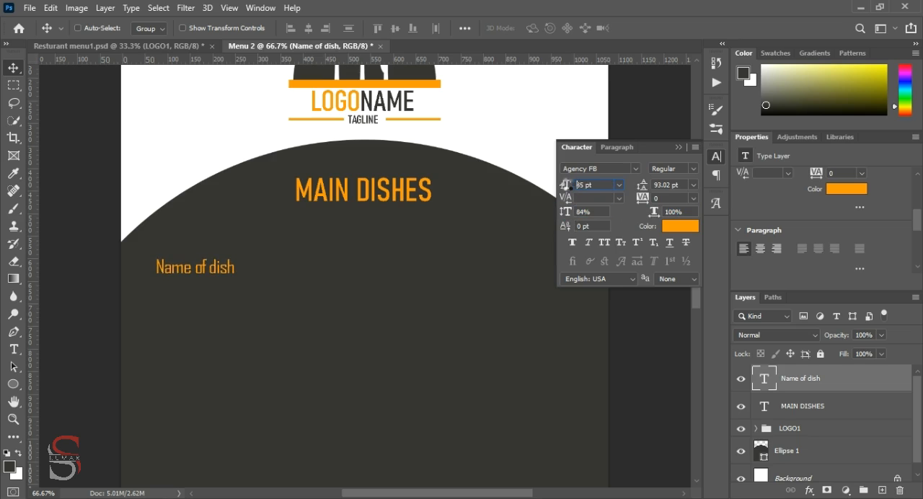
left_click(678, 147)
left_click_drag(230, 268, 220, 249)
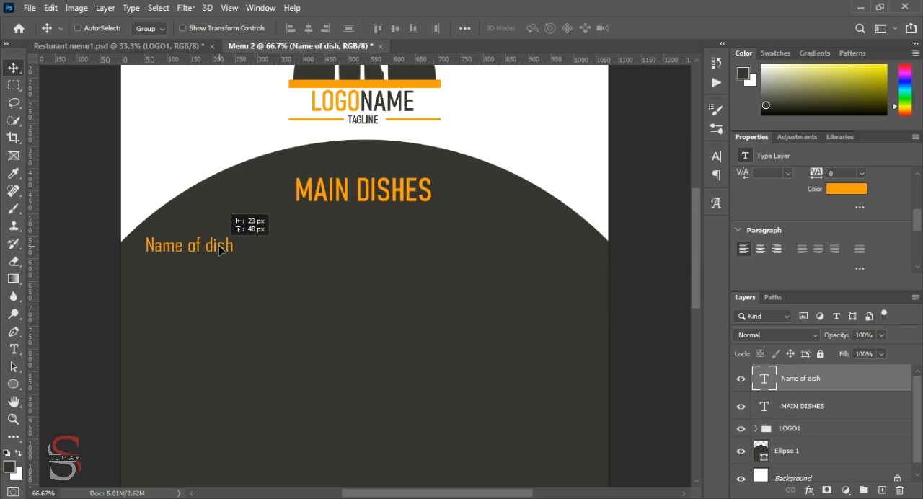
Recolour the MAIN DISHES heading white (ffffff)
left_click(336, 199, "ctrl")
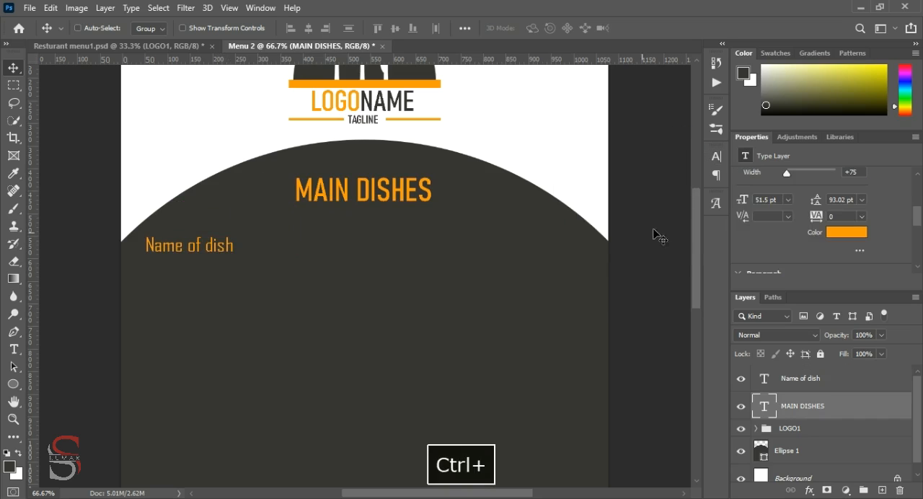
left_click(837, 231)
type("ffffff")
key("Return")
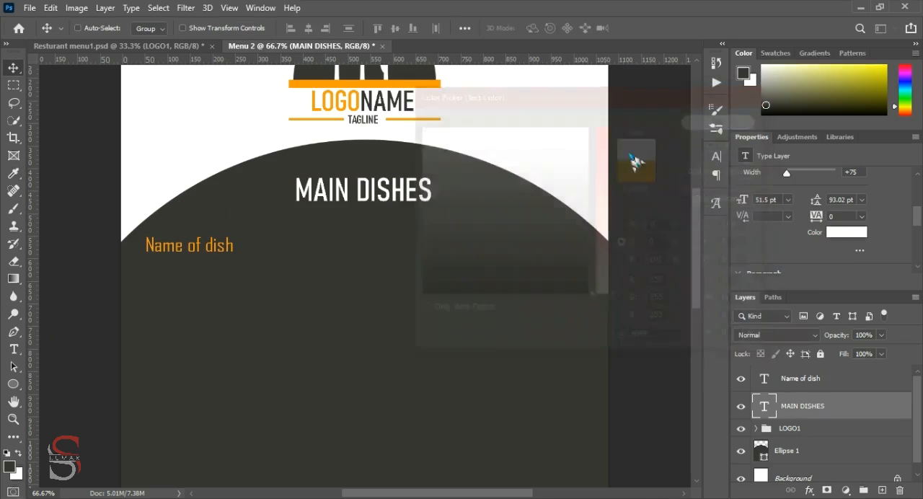
Append a long row of white spaced dots after the orange "Name of dish" text
left_click(236, 251, "ctrl")
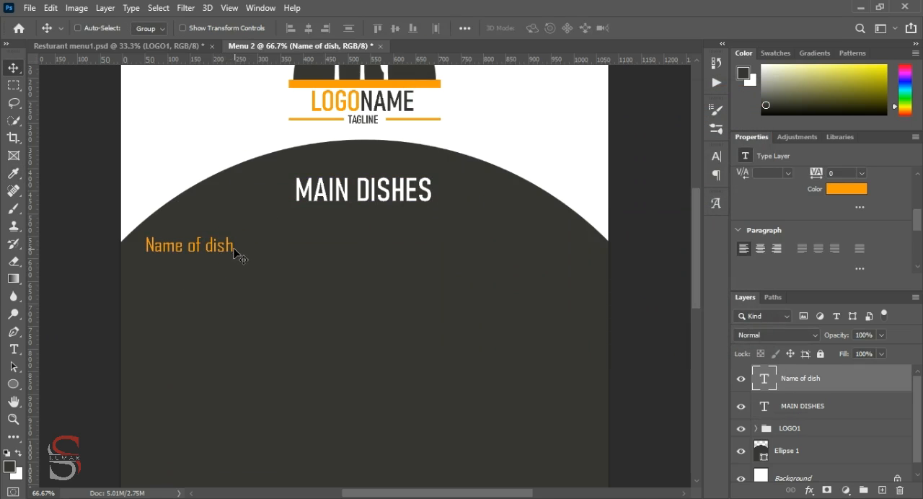
double_click(235, 248)
left_click(231, 246)
key("space")
left_click(541, 28)
left_click(262, 109)
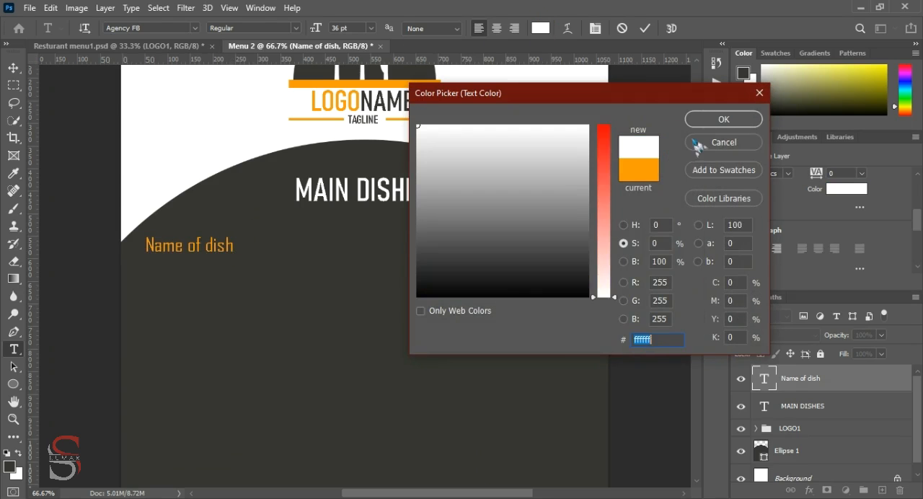
left_click(722, 119)
type(". .")
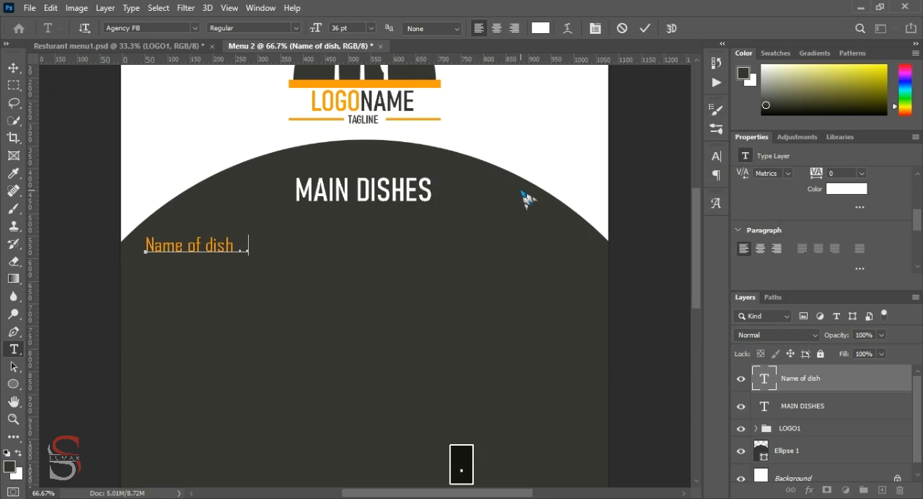
type(" . . . . . . . . . . .")
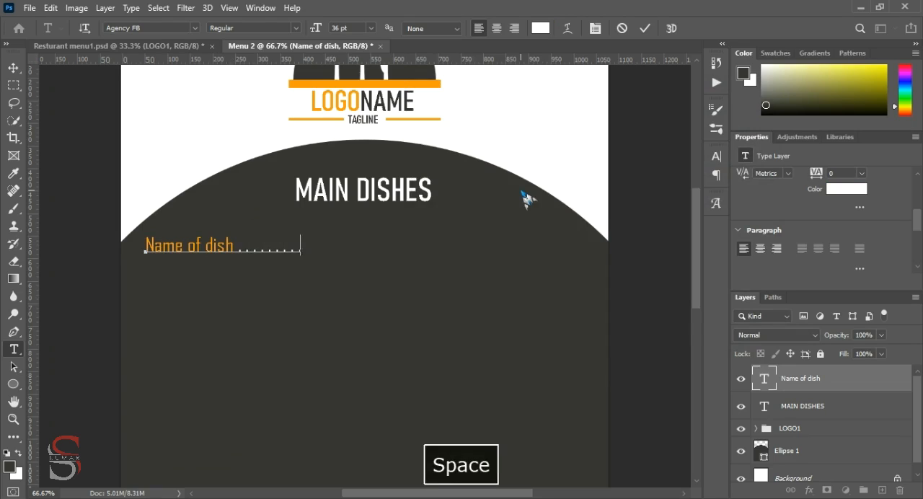
type(" . . . . . . . .")
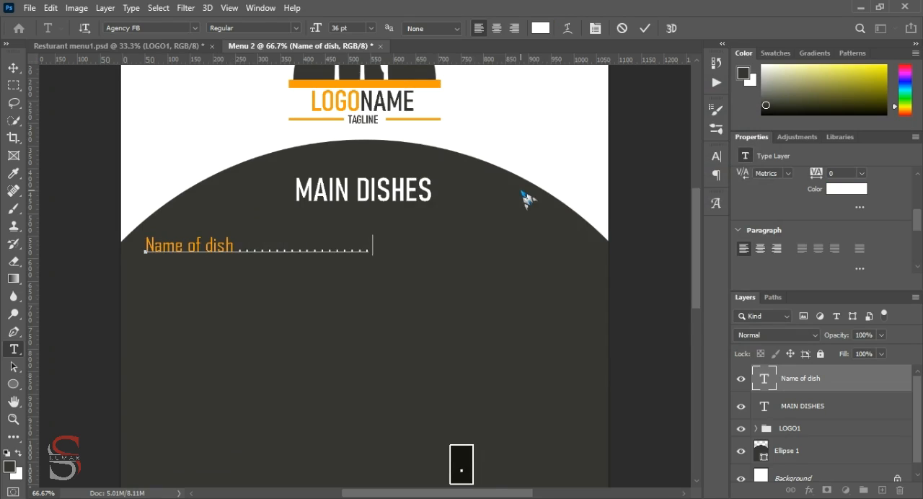
type(" . . . . . . . . . .")
Add the price "$ 15" after the dots, coloured with the orange sampled from the logo's bar
left_click(540, 29)
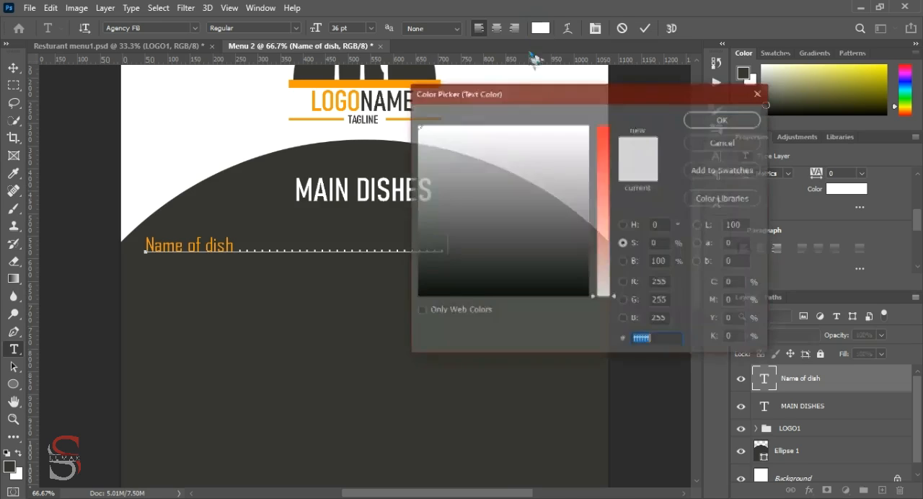
left_click(315, 82)
key("Return")
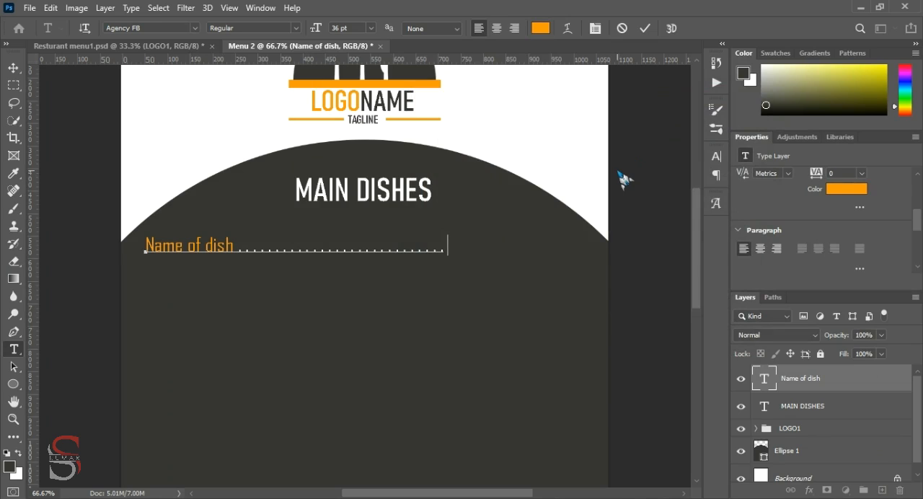
key("F9")
key("alt+7")
key("BackSpace")
type("$ ")
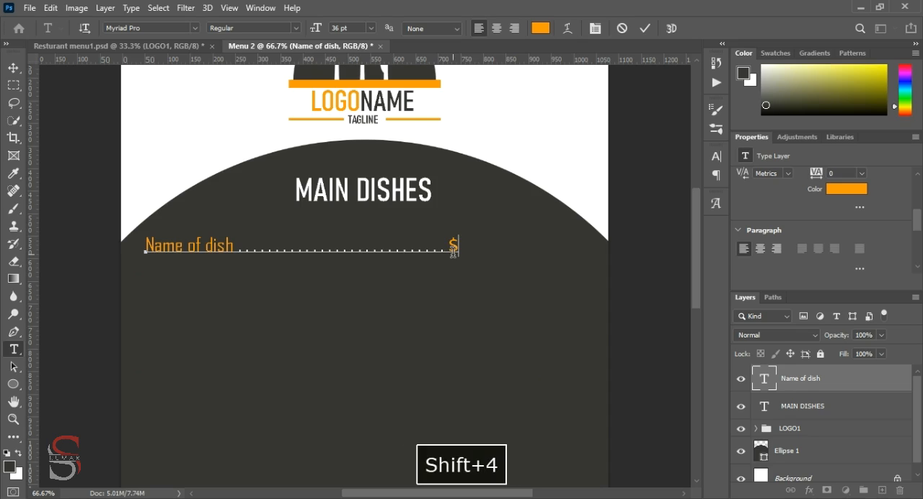
type("15")
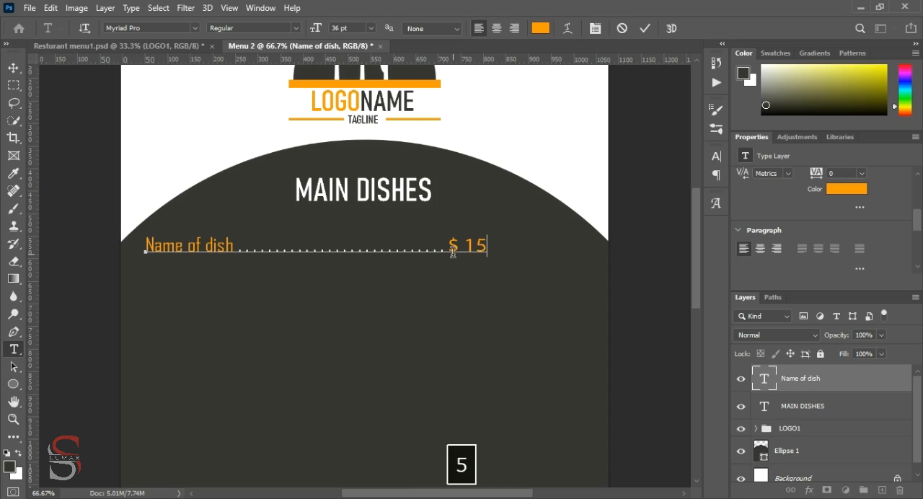
Try to set the vertical scale of the price's "15" to 0
double_click(474, 245)
left_click(716, 156)
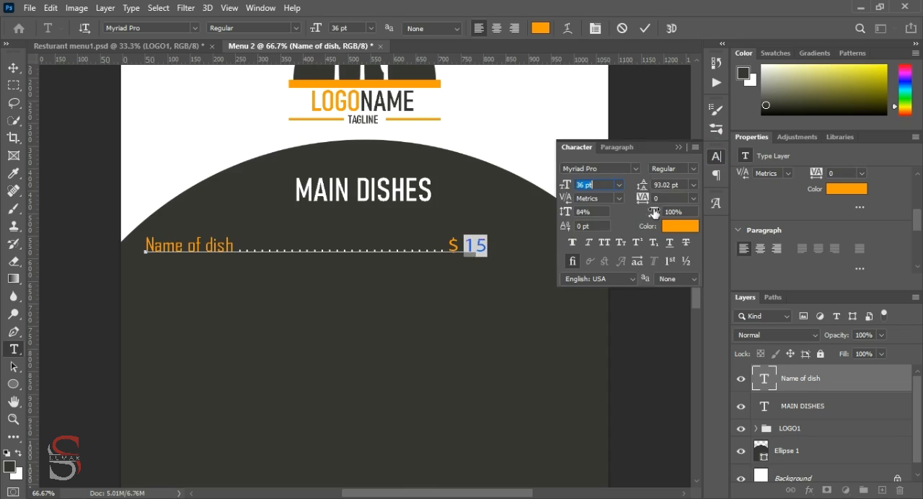
left_click(577, 212)
type("0")
key("Return")
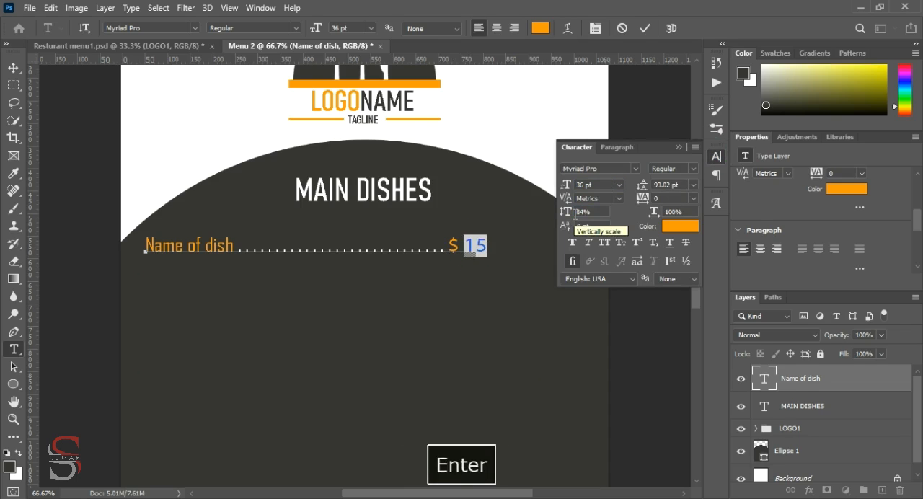
type("0")
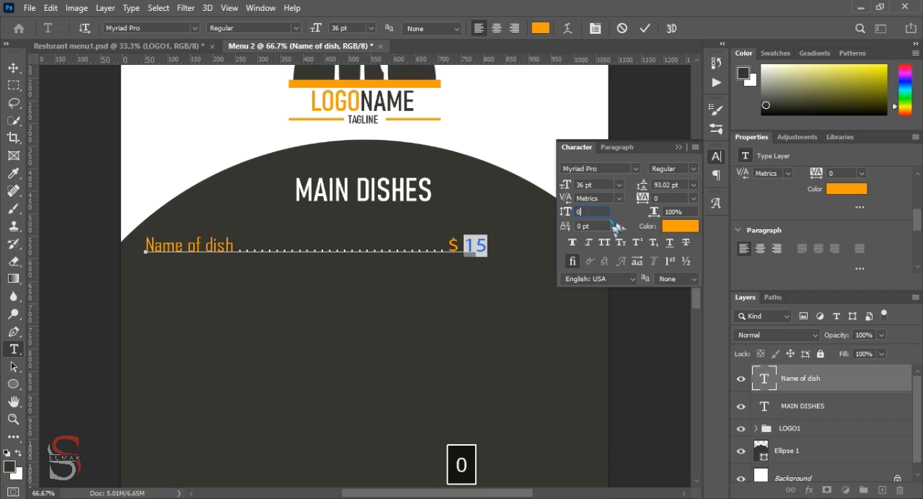
left_click(679, 147)
Commit the dish line text and move it right to centre it beneath the MAIN DISHES heading
left_click(647, 30)
key("v")
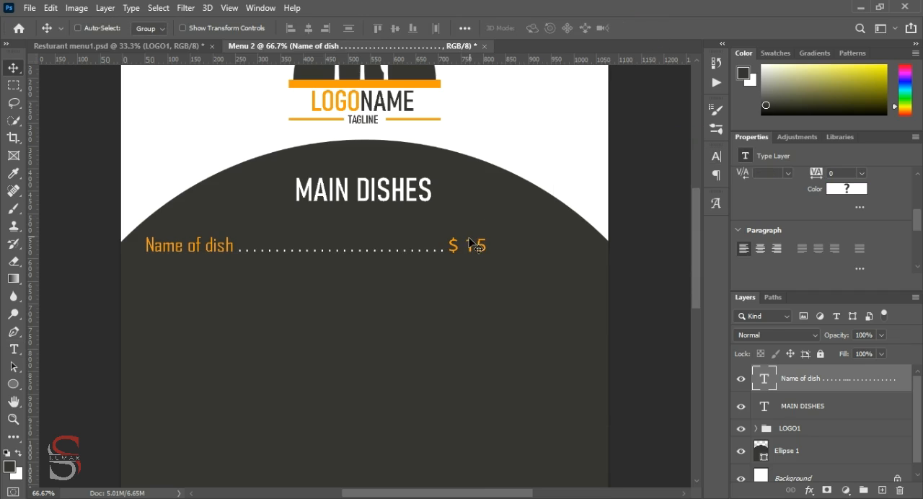
left_click_drag(228, 253, 280, 250)
Add a white "Lorem ipsum dolor sit amet, consecte" description under the dish line and group the two text layers
key("t")
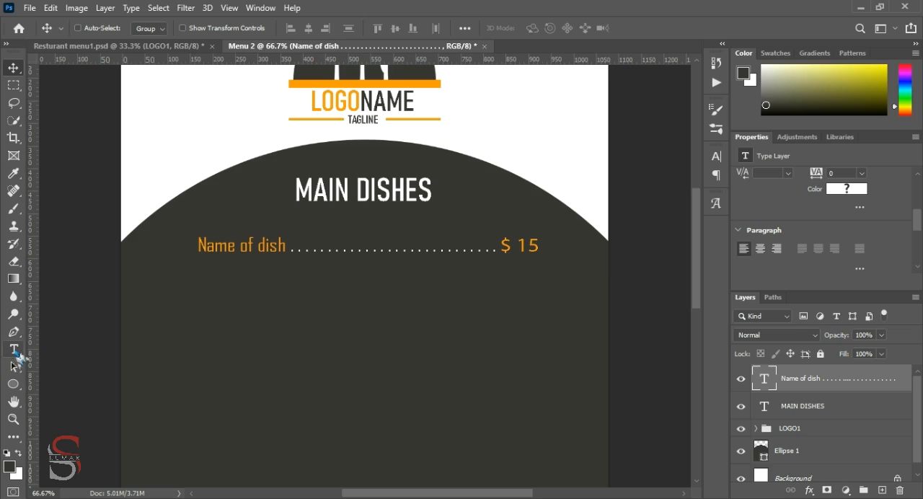
left_click(203, 271)
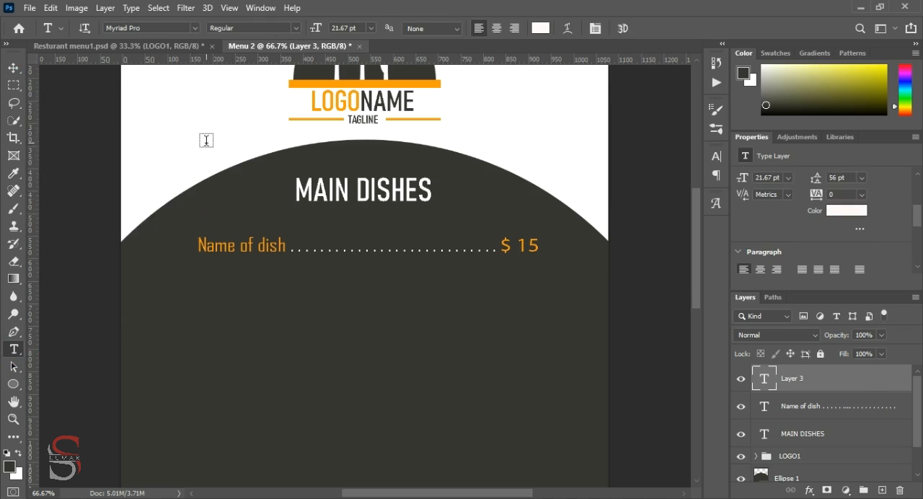
key("F9")
left_click(798, 408, "shift")
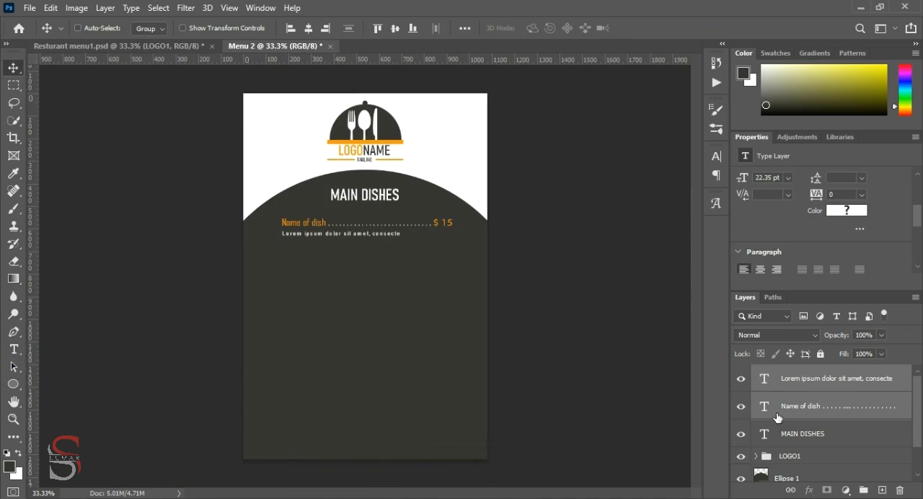
key("ctrl+g")
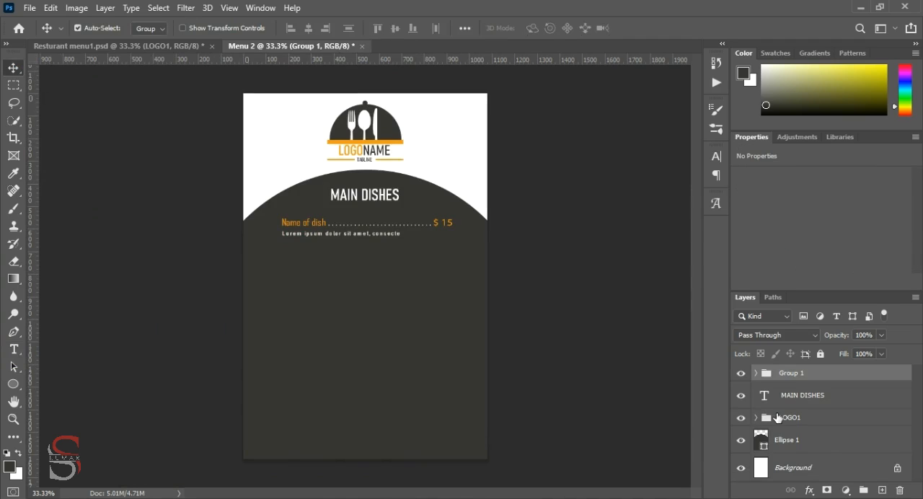
Place two copies of the dish group below the original, aligning the third entry with the ones above
left_click_drag(320, 222, 320, 249)
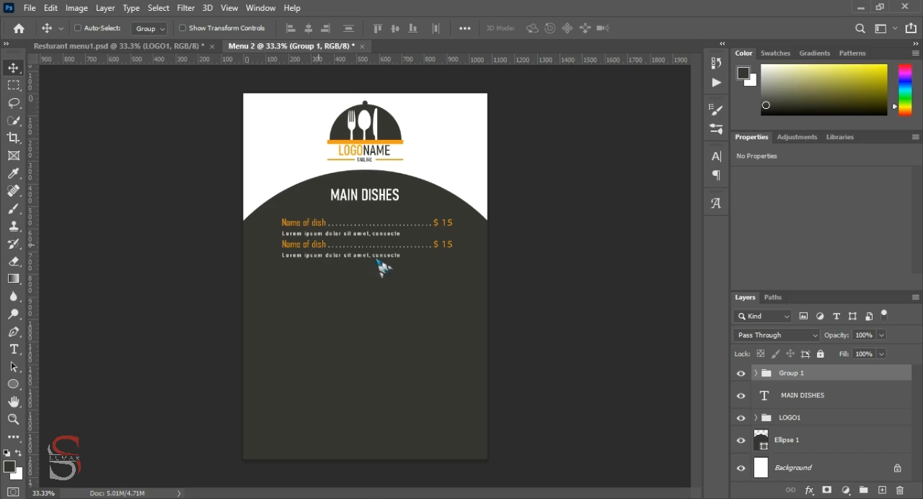
key("ctrl+d")
left_click_drag(347, 257, 342, 284)
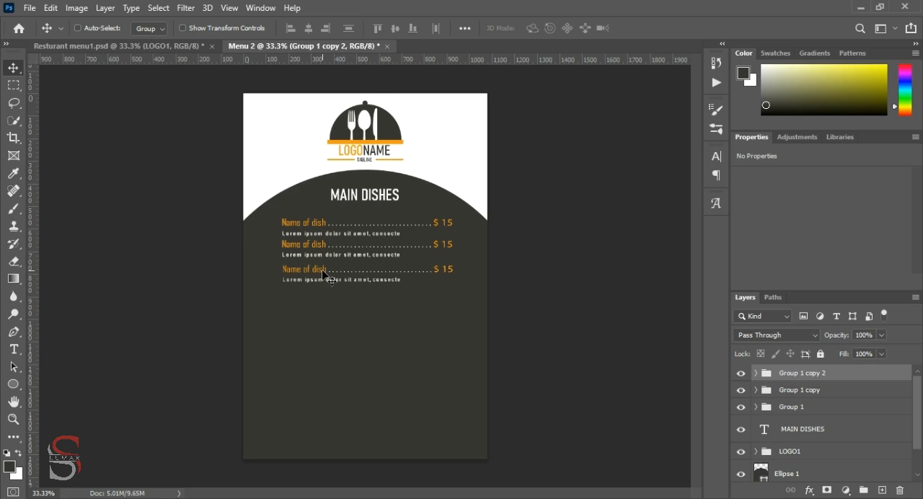
left_click_drag(323, 270, 323, 270)
key("ctrl+plus")
key("ctrl+plus")
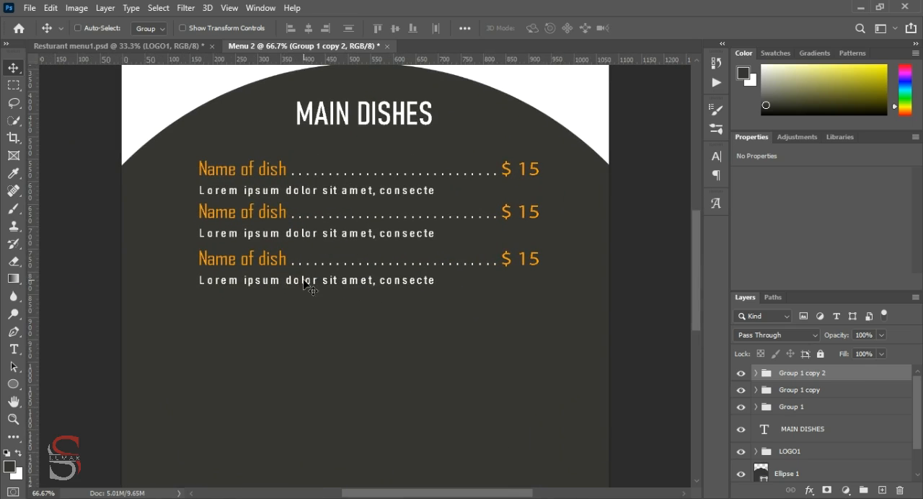
left_click_drag(275, 266, 273, 262)
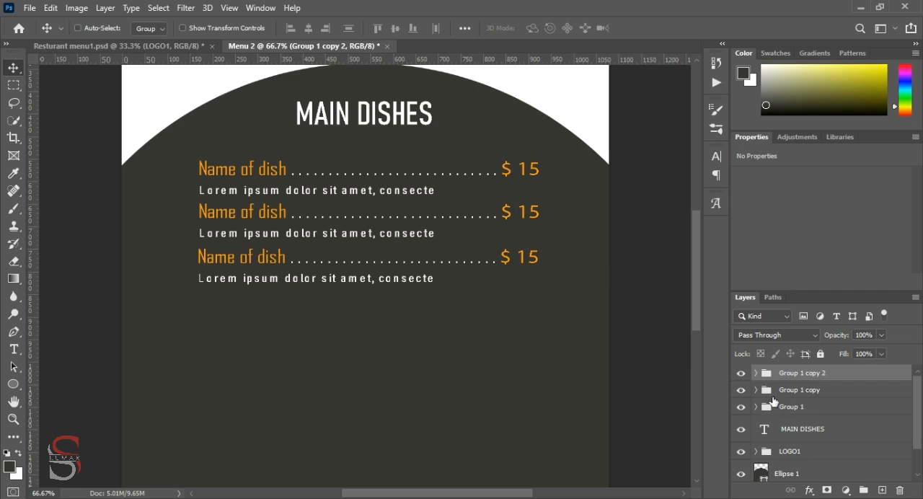
Duplicate all three dish groups to the lower part of the page, left-aligned with the originals and leaving room for a heading
left_click(809, 408, "shift")
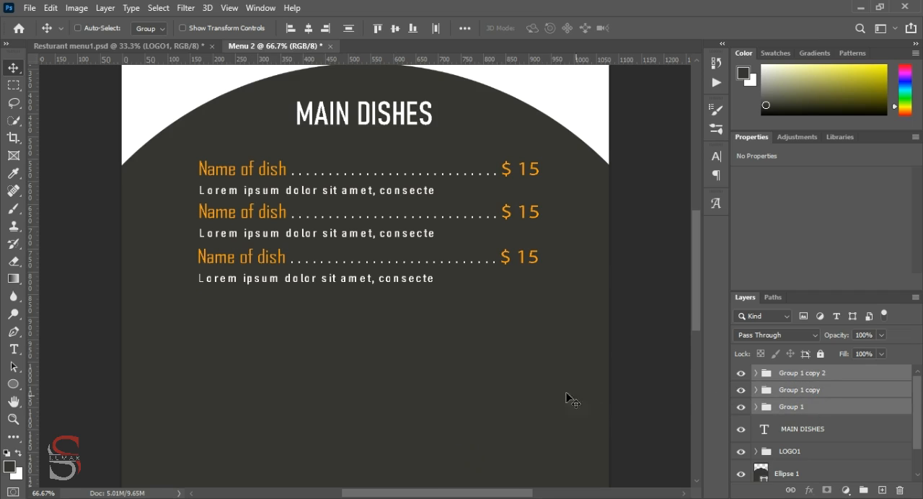
left_click_drag(307, 282, 303, 436)
scroll(303, 433, "down", 5)
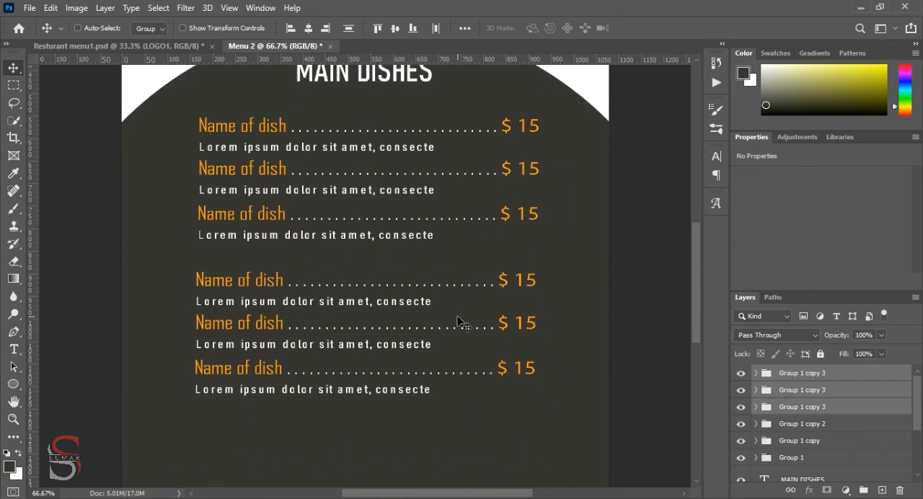
left_click_drag(279, 286, 279, 309)
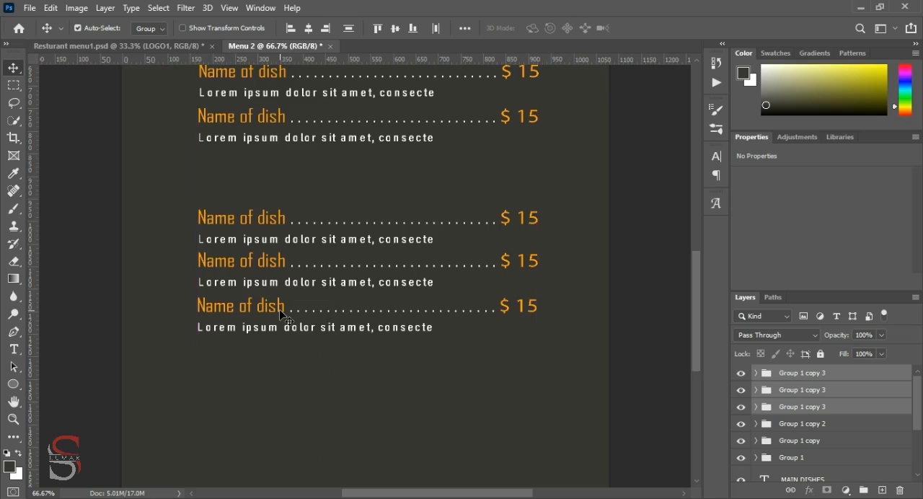
key("ctrl+minus")
scroll(279, 309, "down", 1)
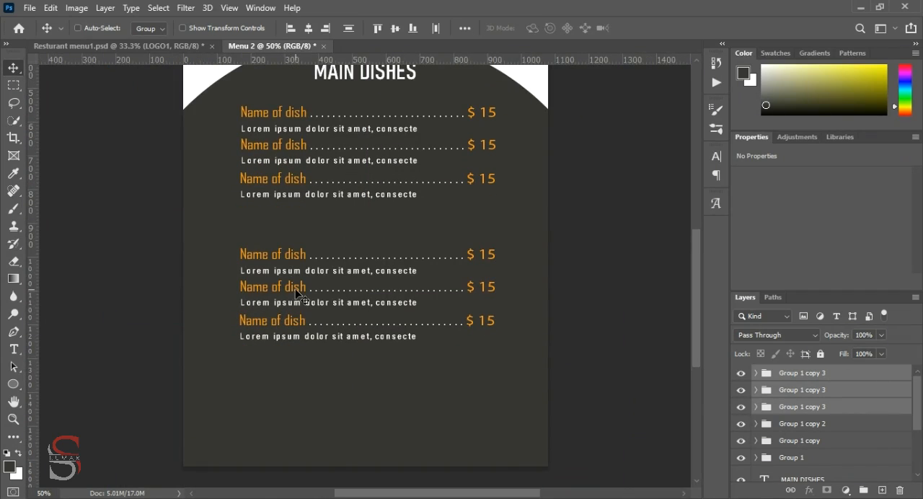
left_click_drag(298, 292, 298, 315)
Copy the MAIN DISHES heading into the gap between the two dish lists and change its text to DESSERTS
scroll(533, 288, "up", 1)
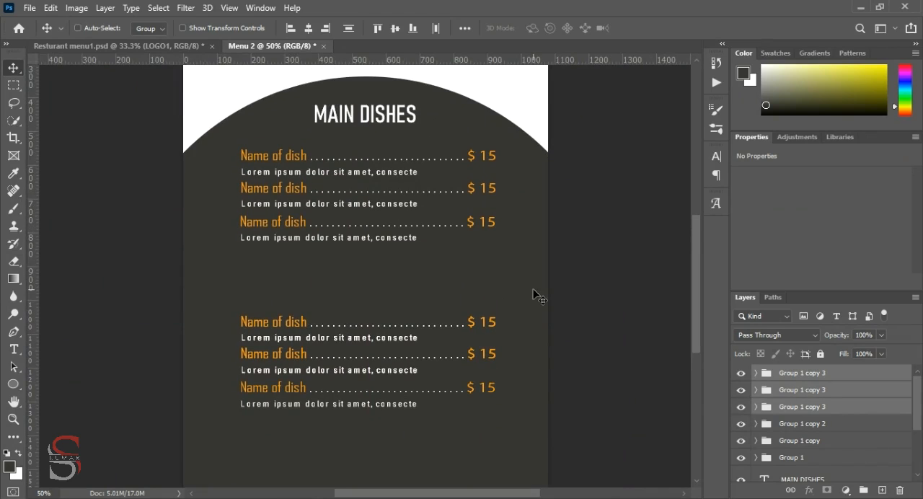
left_click(386, 125, "ctrl")
left_click_drag(385, 125, 381, 287)
double_click(381, 288)
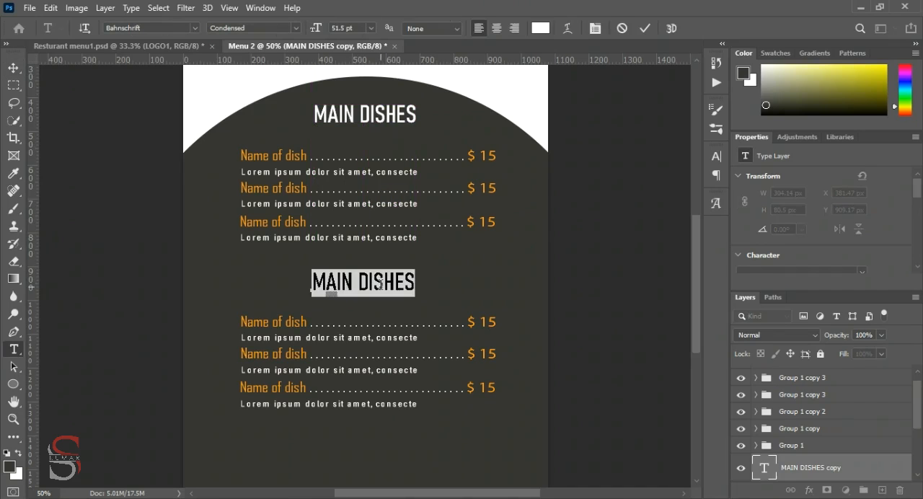
key("BackSpace")
type("D")
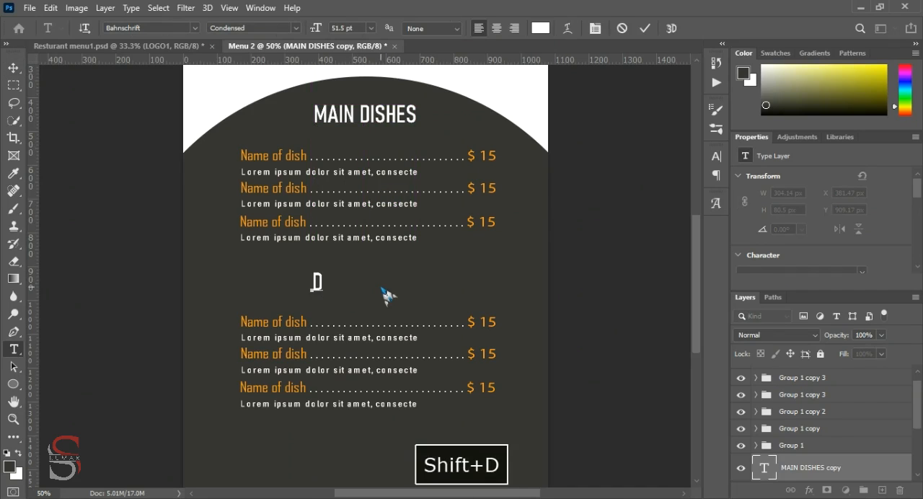
type("ESSERTS")
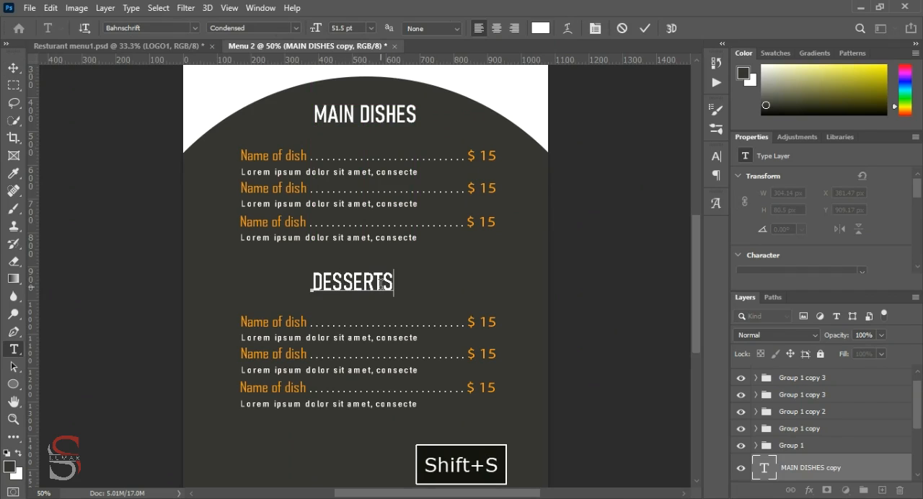
left_click(646, 29)
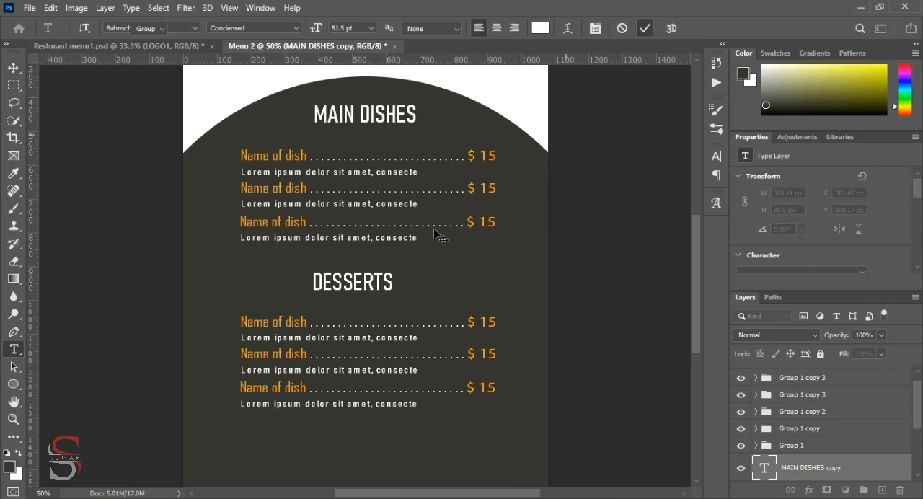
Shift the DESSERTS heading about 26 px right to centre it under the MAIN DISHES heading
double_click(373, 282)
left_click(646, 29)
left_click_drag(354, 287, 363, 287)
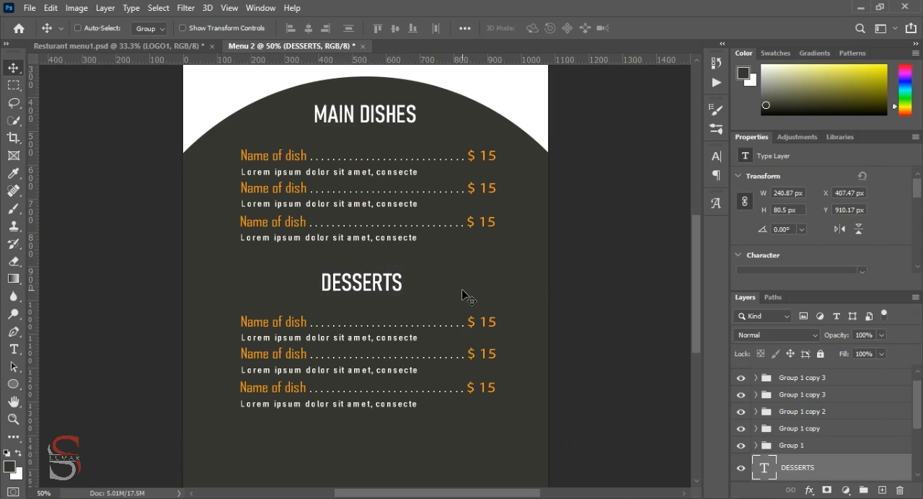
key("ctrl+minus")
key("ctrl+minus")
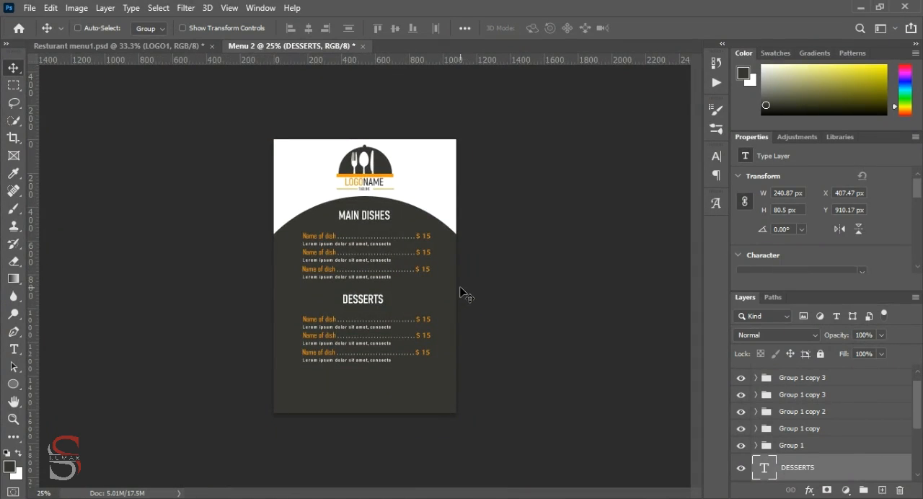